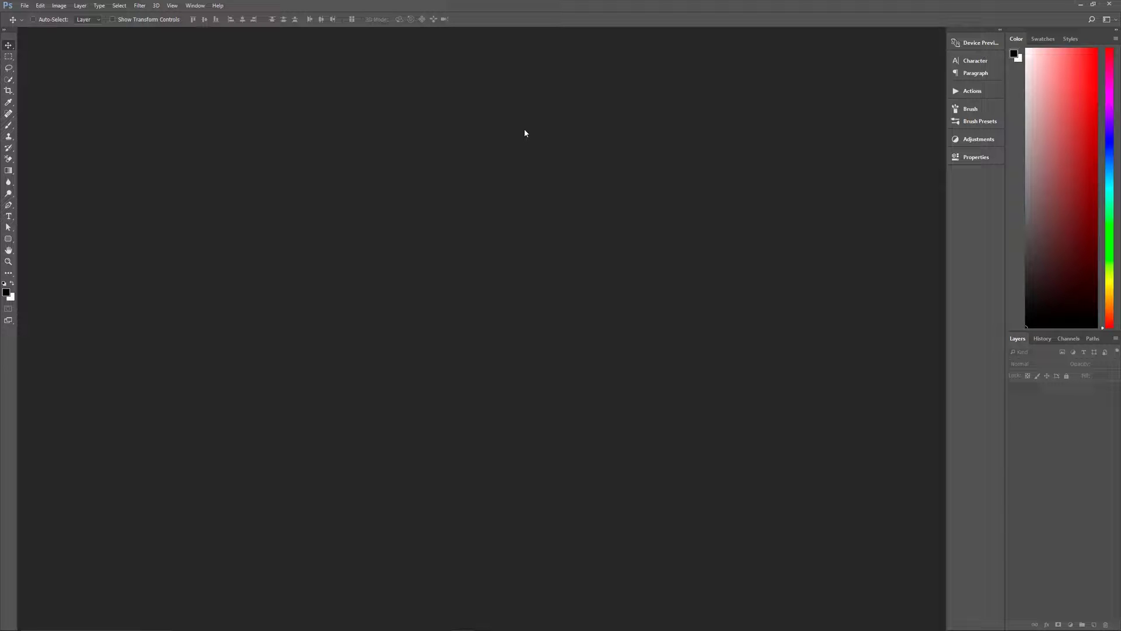
# Create a 3840×2160, 150 ppi document named 'Rust Text' from the recent custom preset.
pyautogui.hotkey('ctrl', 'n')
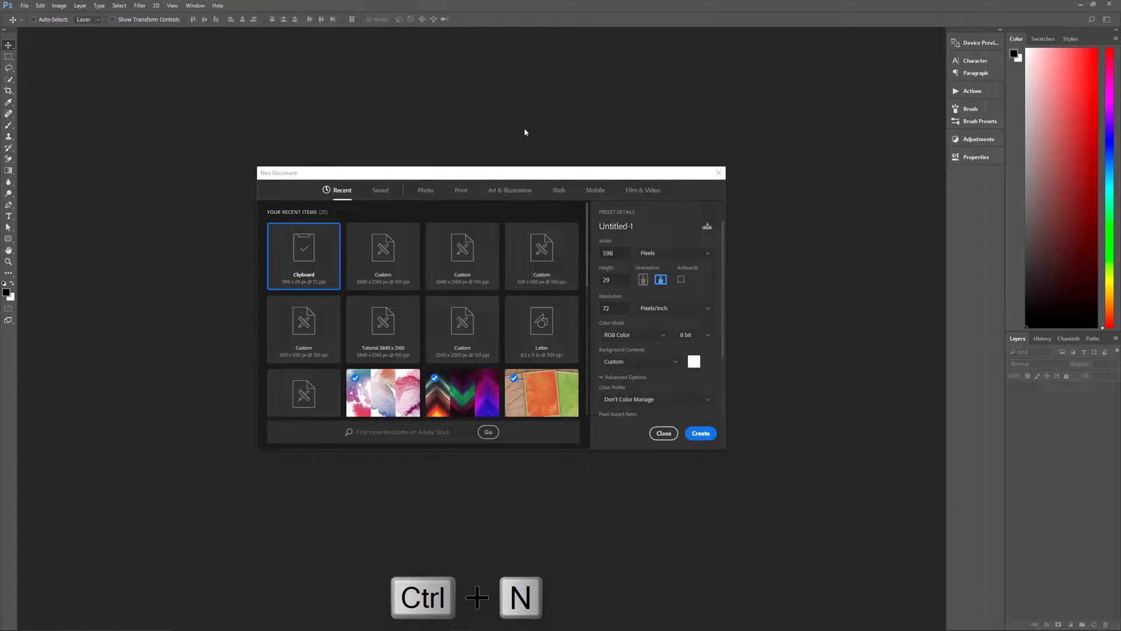
pyautogui.click(402, 248)
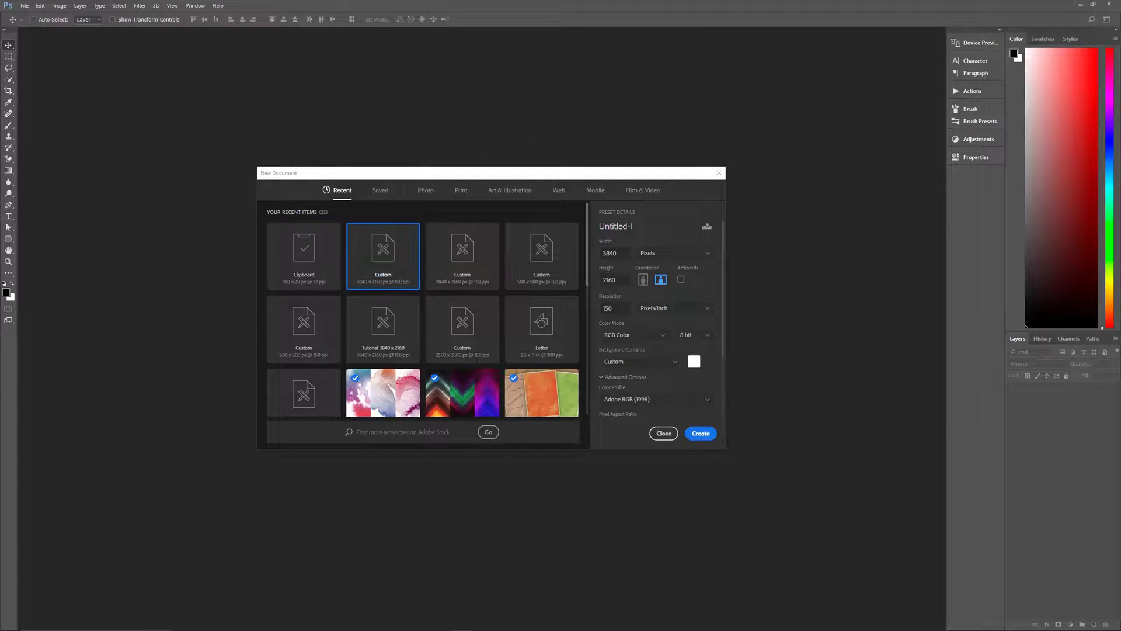
pyautogui.click(656, 227)
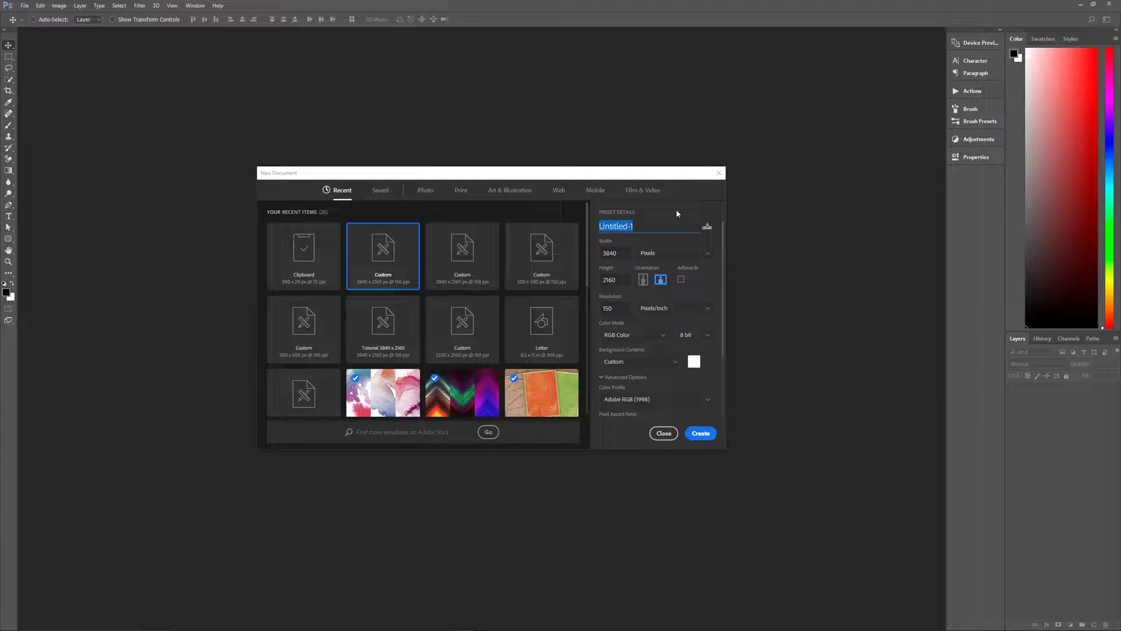
pyautogui.write('Rust Text')
pyautogui.scroll(-2, 639, 405)
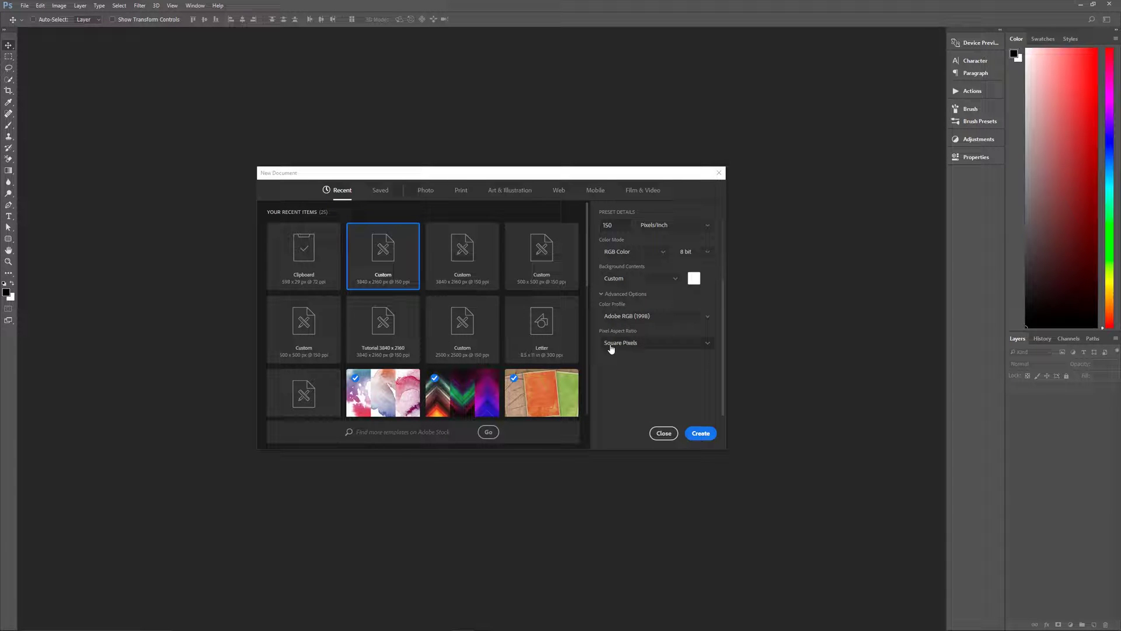
pyautogui.click(700, 432)
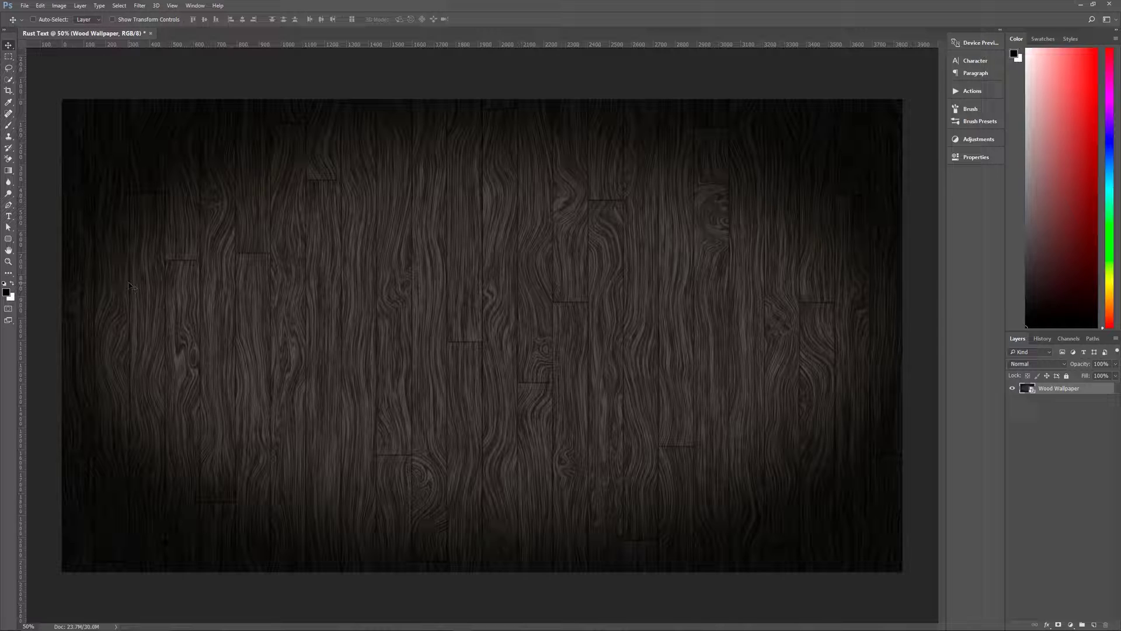
# Reset the colours to black and white defaults and swap them so white is foreground.
pyautogui.press('d')
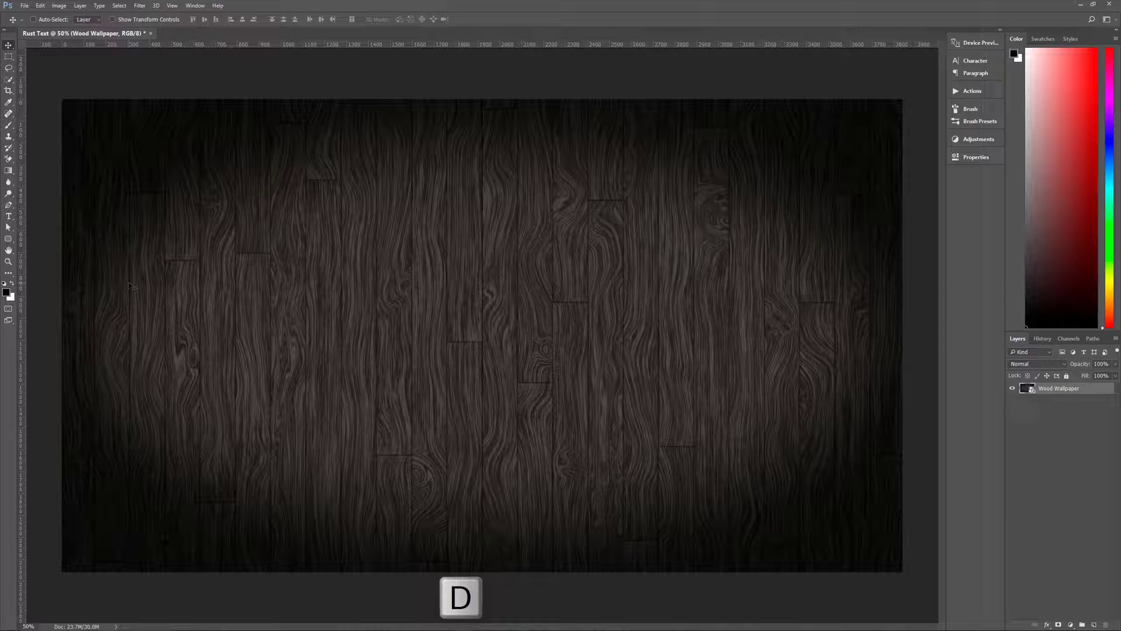
pyautogui.press('x')
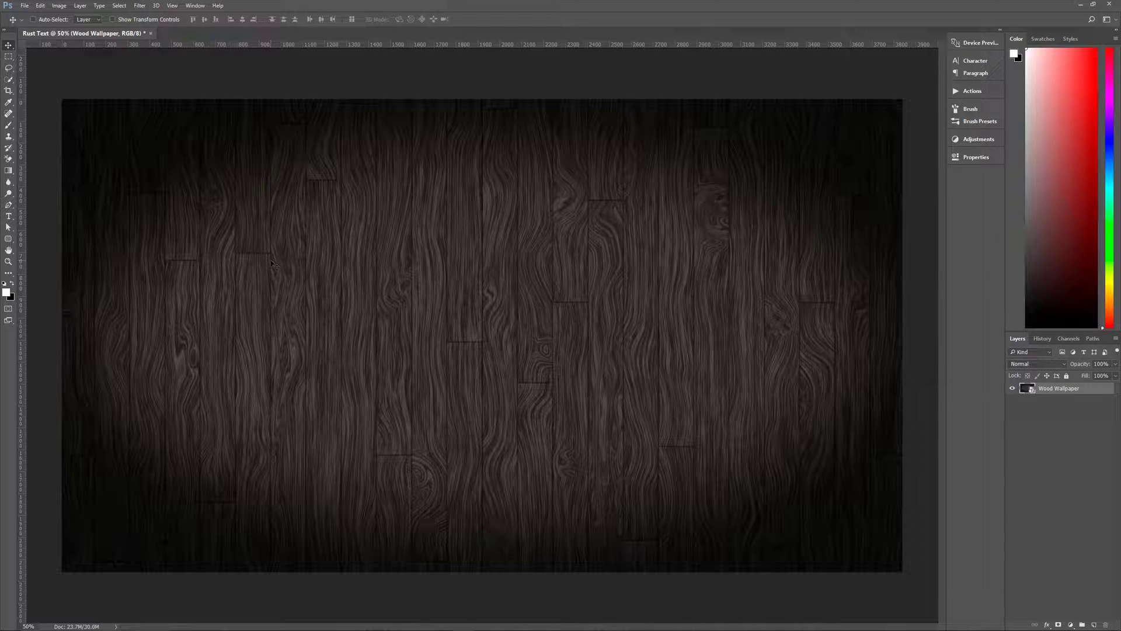
# Set the Type tool to 350 pt Abaddon with faux bold in the Character panel.
pyautogui.press('t')
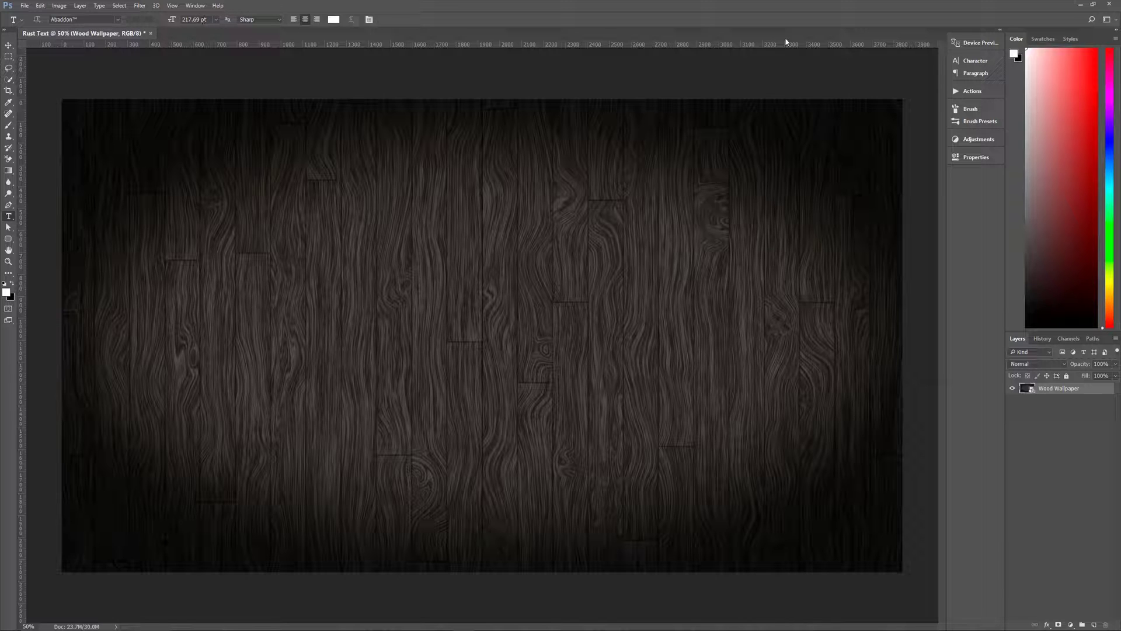
pyautogui.click(983, 61)
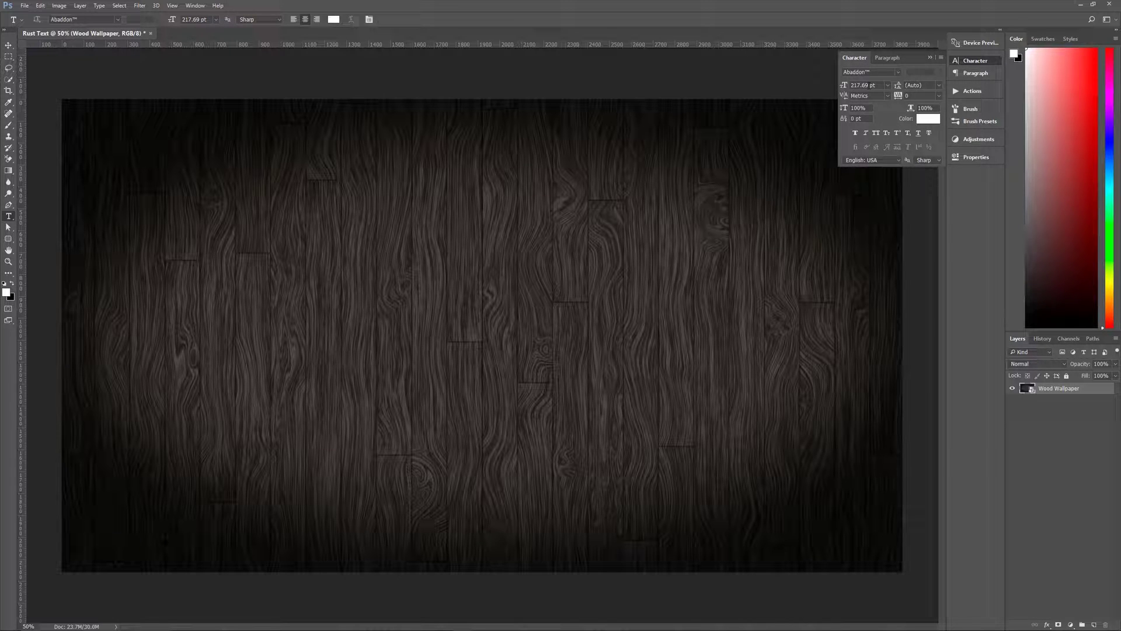
pyautogui.click(863, 85)
pyautogui.write('350')
pyautogui.press('Return')
pyautogui.click(855, 133)
pyautogui.click(887, 58)
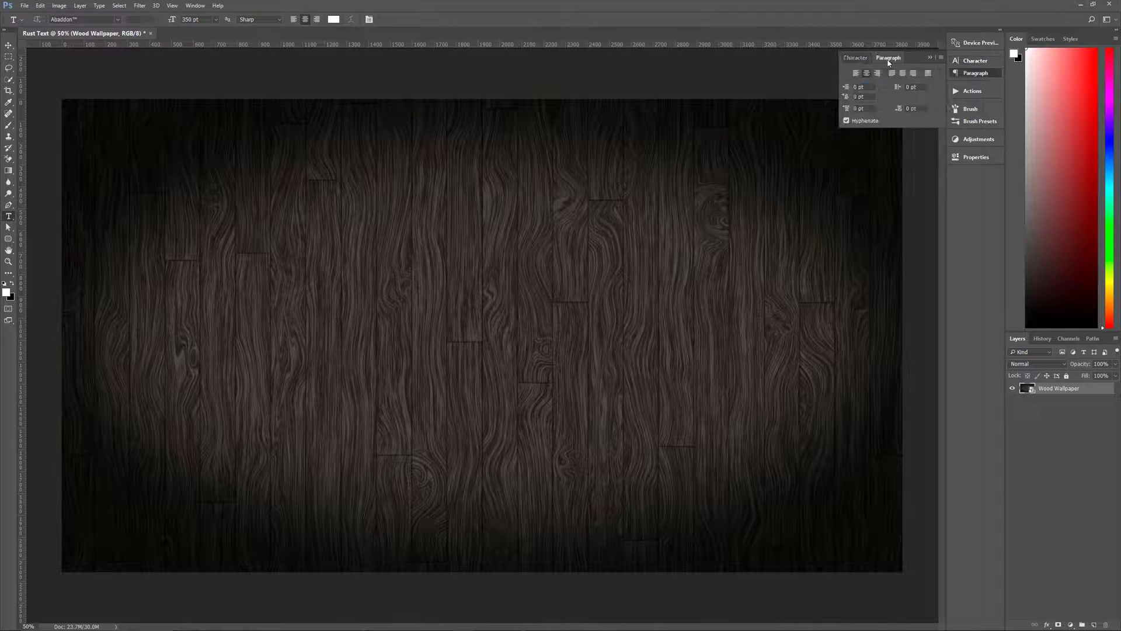
pyautogui.click(856, 59)
pyautogui.click(928, 59)
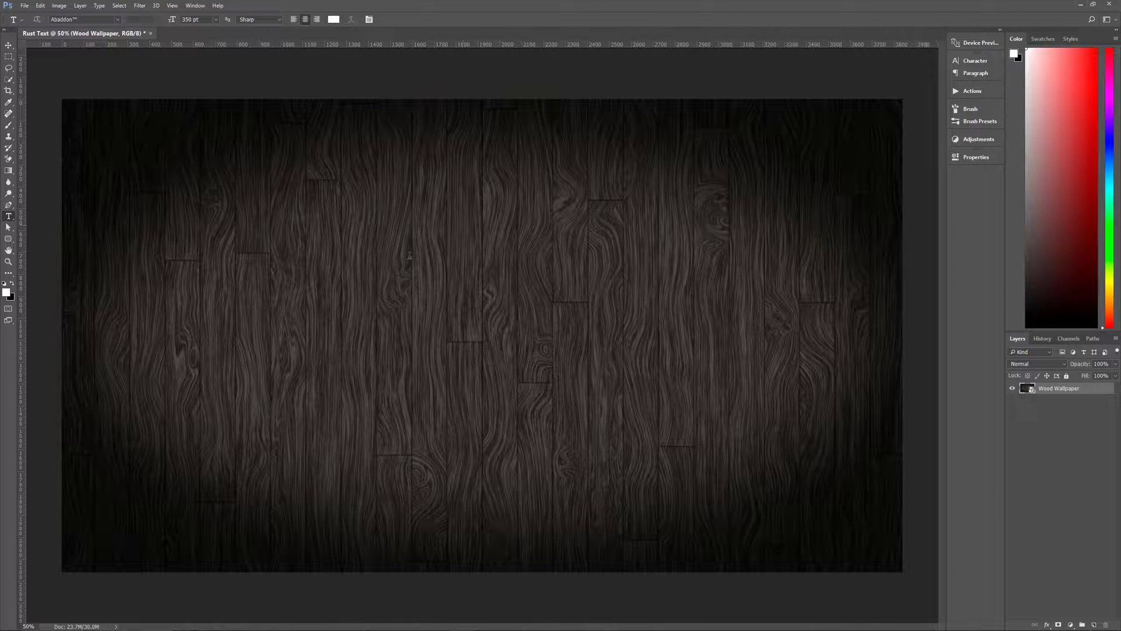
# Start a text layer at the canvas centre and type 'Pixel Magic'.
pyautogui.click(485, 329)
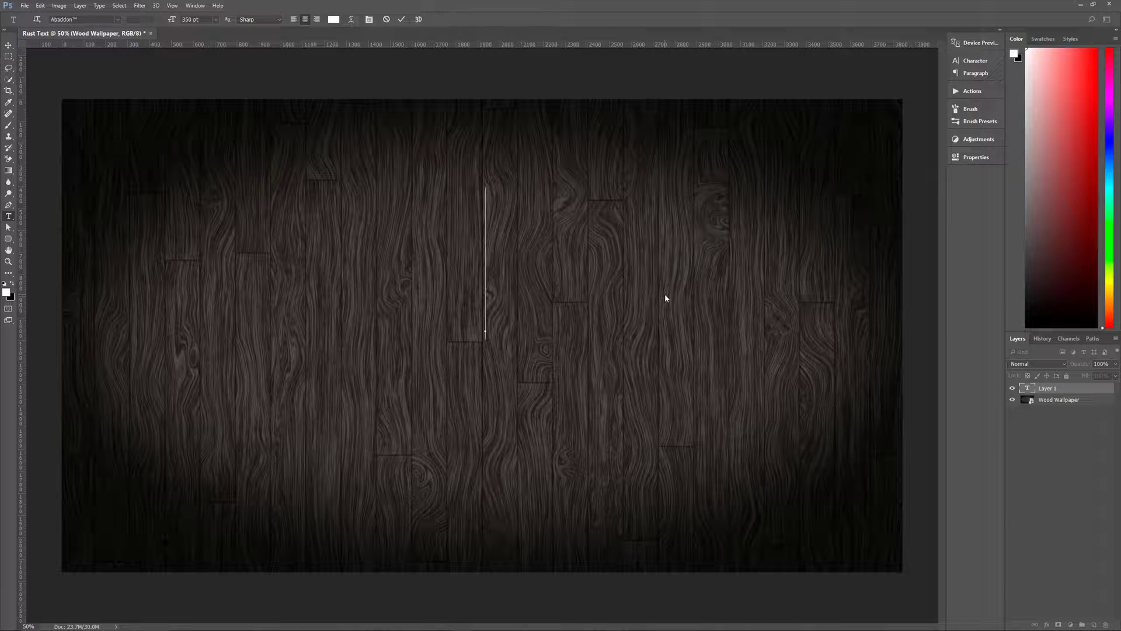
pyautogui.write('Pixe')
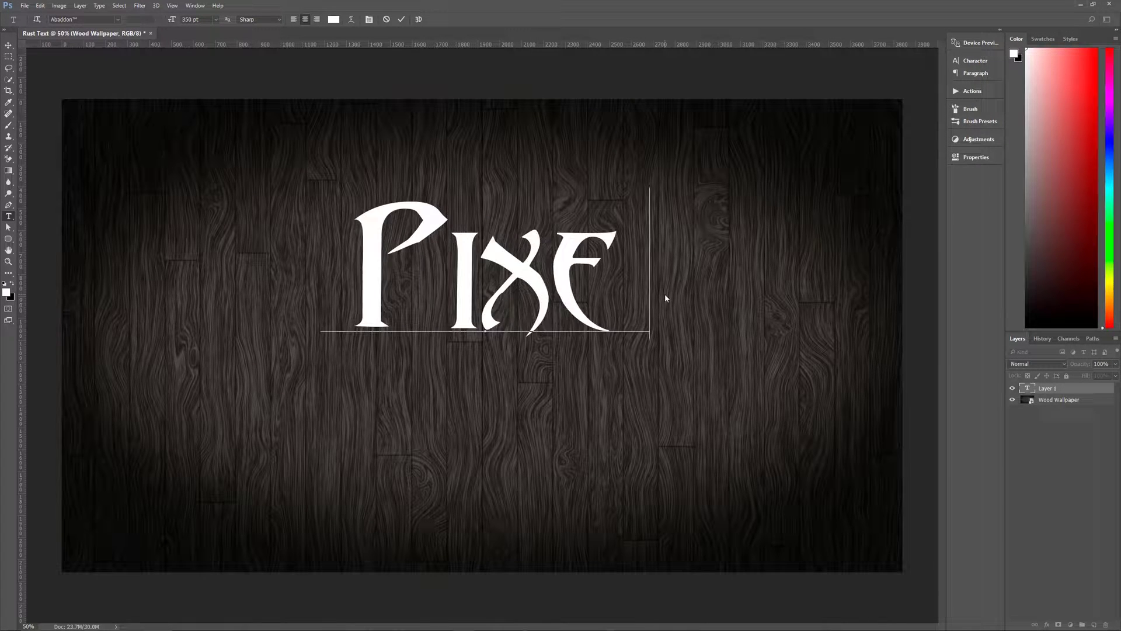
pyautogui.write('l Magic')
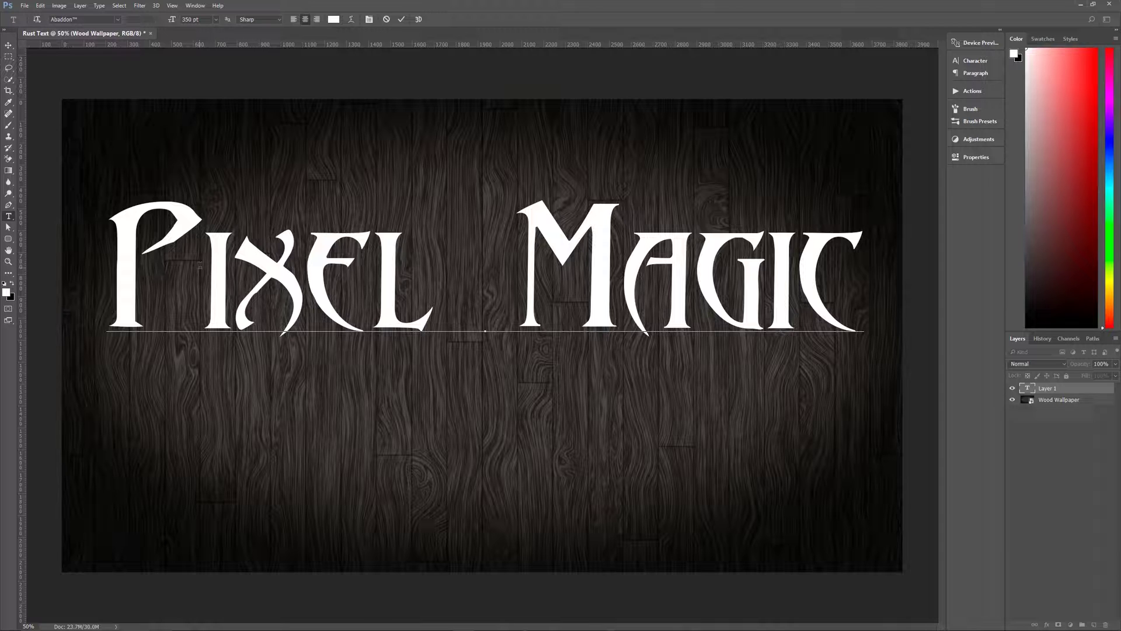
# Tighten the kerning between the letter pairs of 'Pixel' with Alt+Left.
pyautogui.click(202, 261)
pyautogui.hotkey('alt', 'Left')
pyautogui.hotkey('alt', 'Left')
pyautogui.hotkey('alt', 'Left')
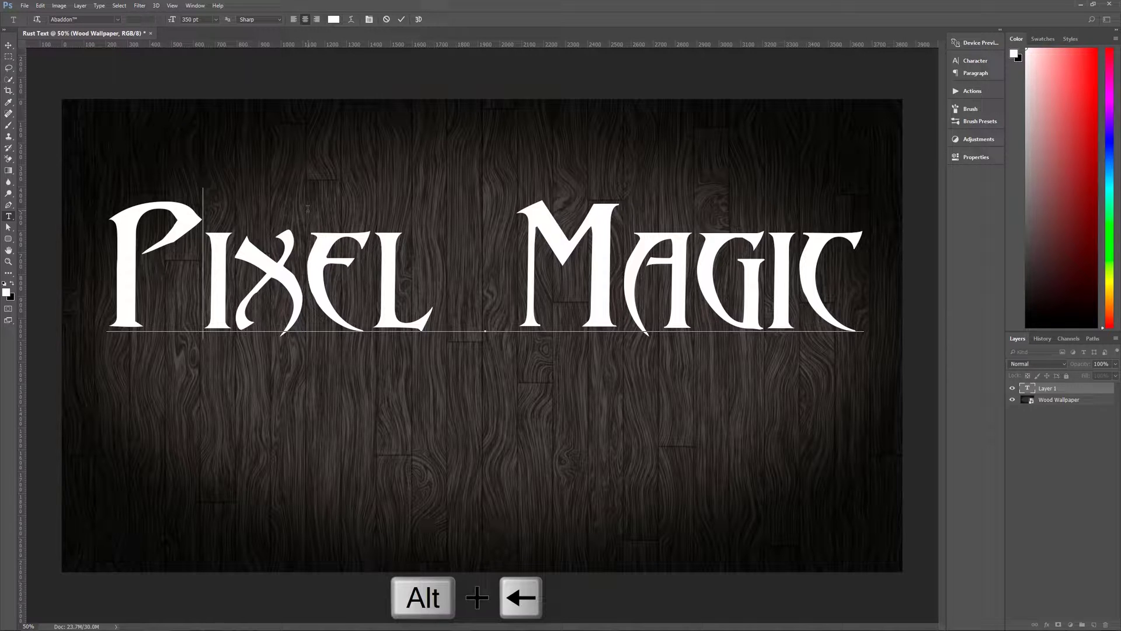
pyautogui.hotkey('alt', 'Right')
pyautogui.hotkey('alt', 'Right')
pyautogui.hotkey('alt', 'Right')
pyautogui.hotkey('alt', 'Right')
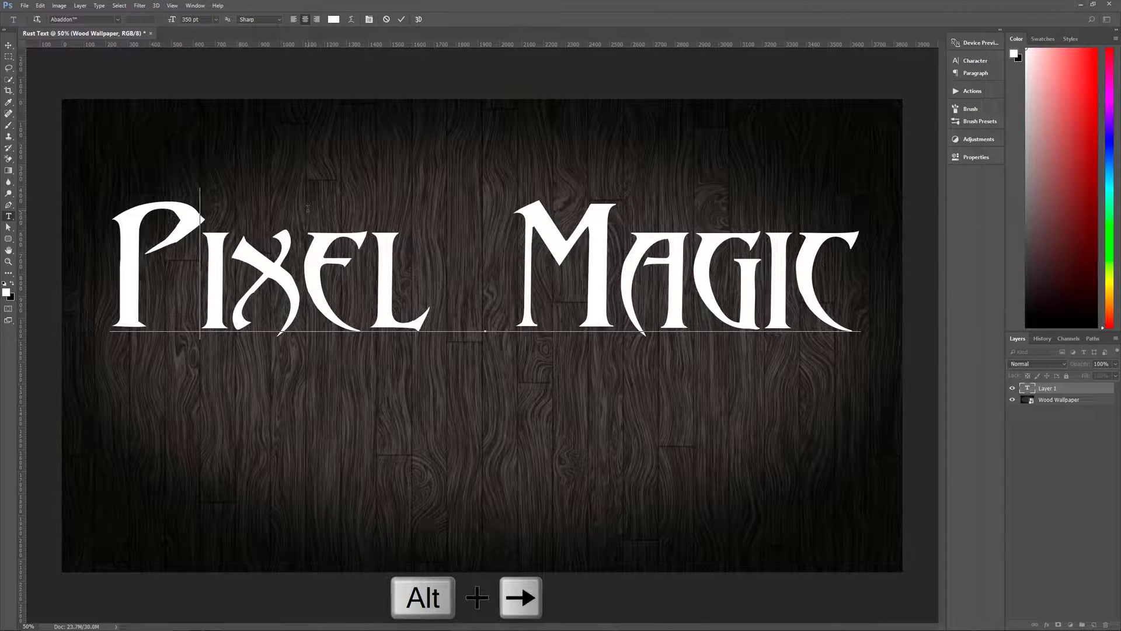
pyautogui.hotkey('alt', 'Left')
pyautogui.hotkey('alt', 'Left')
pyautogui.hotkey('alt', 'Left')
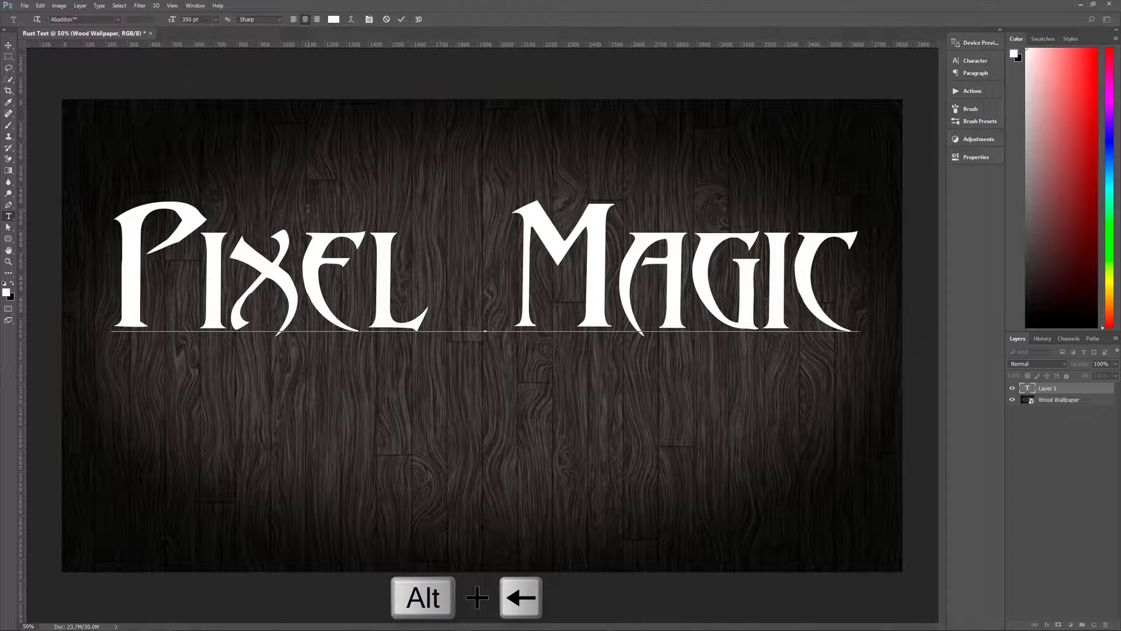
pyautogui.press('Right')
pyautogui.hotkey('alt', 'Left')
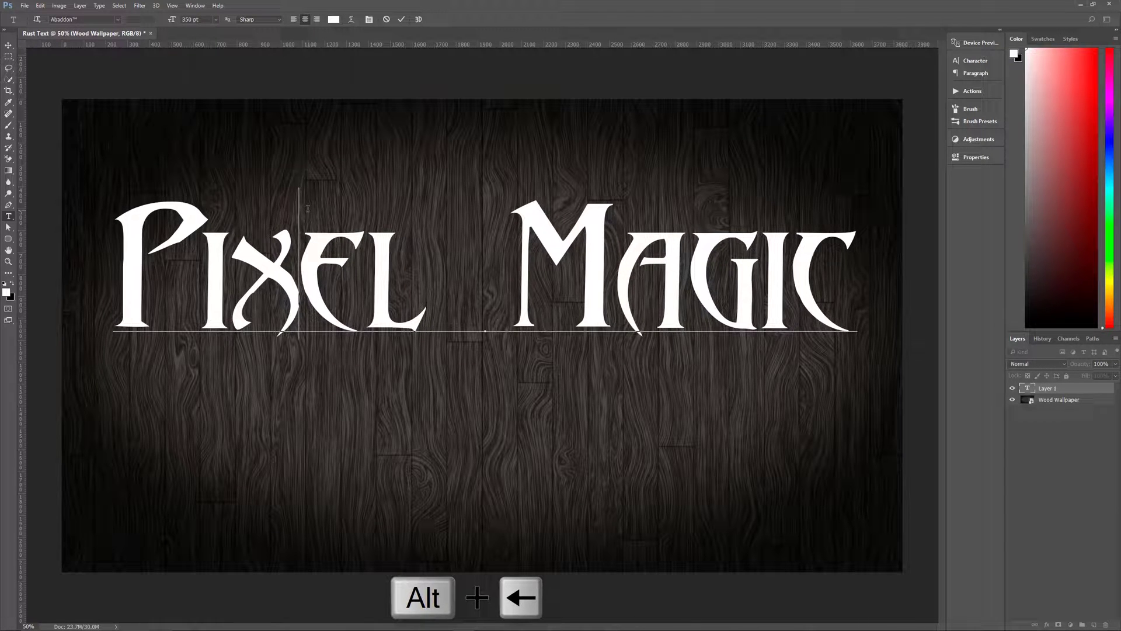
pyautogui.press('Right')
pyautogui.hotkey('alt', 'Right')
pyautogui.hotkey('alt', 'Left')
pyautogui.press('Right')
# Tighten the kerning in 'Magic' and commit the text as the Pixel Magic layer.
pyautogui.press('Right')
pyautogui.press('Right')
pyautogui.hotkey('alt', 'Left')
pyautogui.hotkey('alt', 'Left')
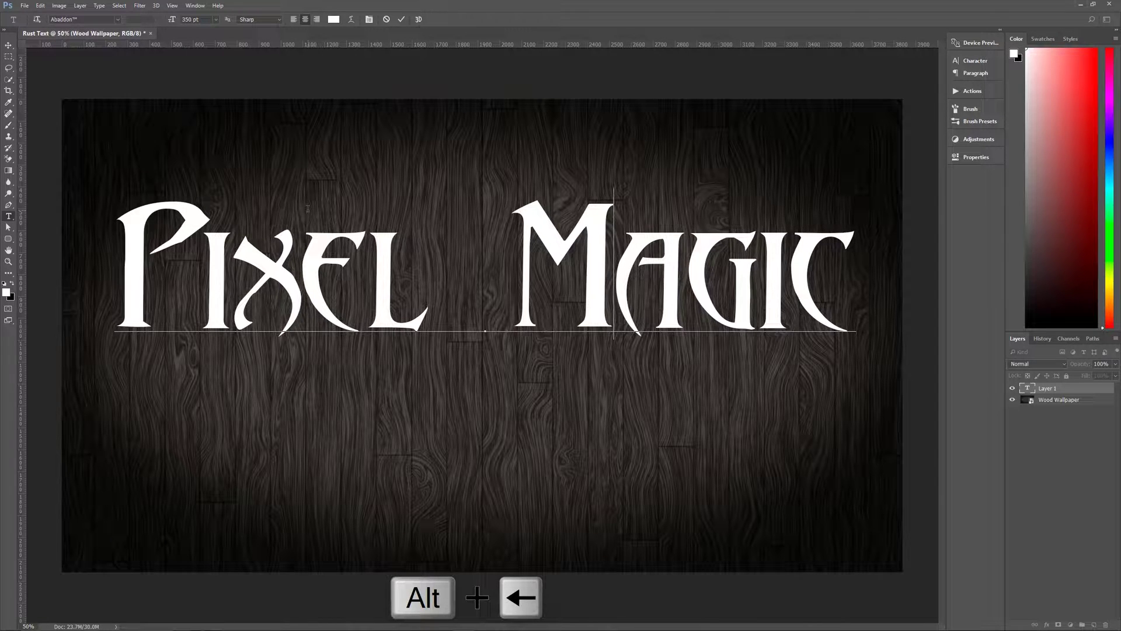
pyautogui.hotkey('alt', 'Left')
pyautogui.press('Right')
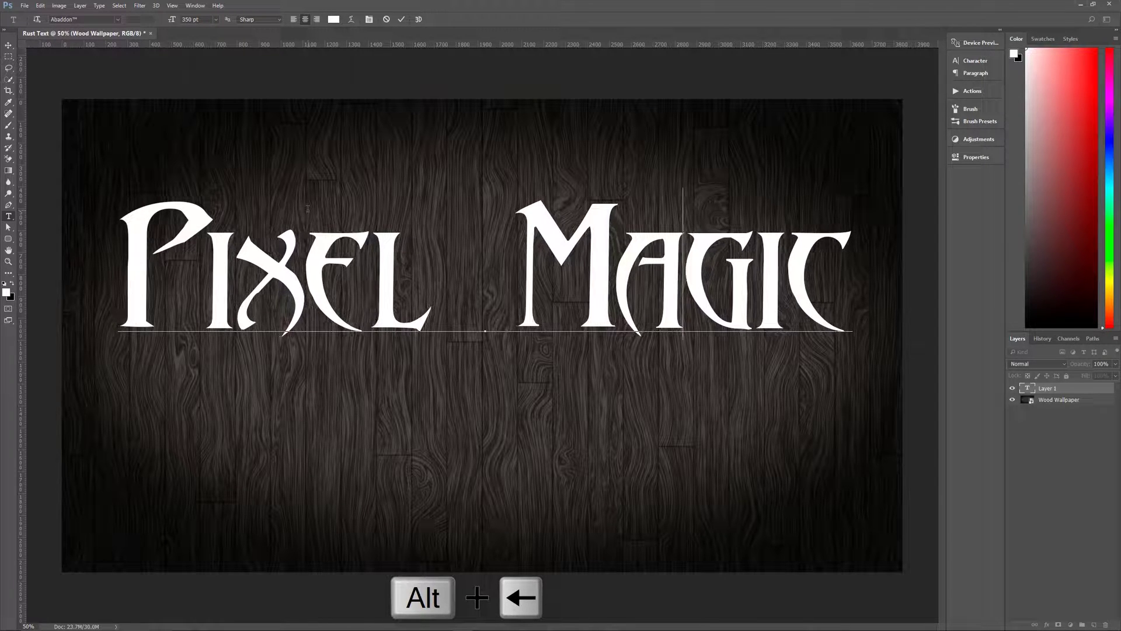
pyautogui.press('Right')
pyautogui.press('Right')
pyautogui.hotkey('alt', 'Left')
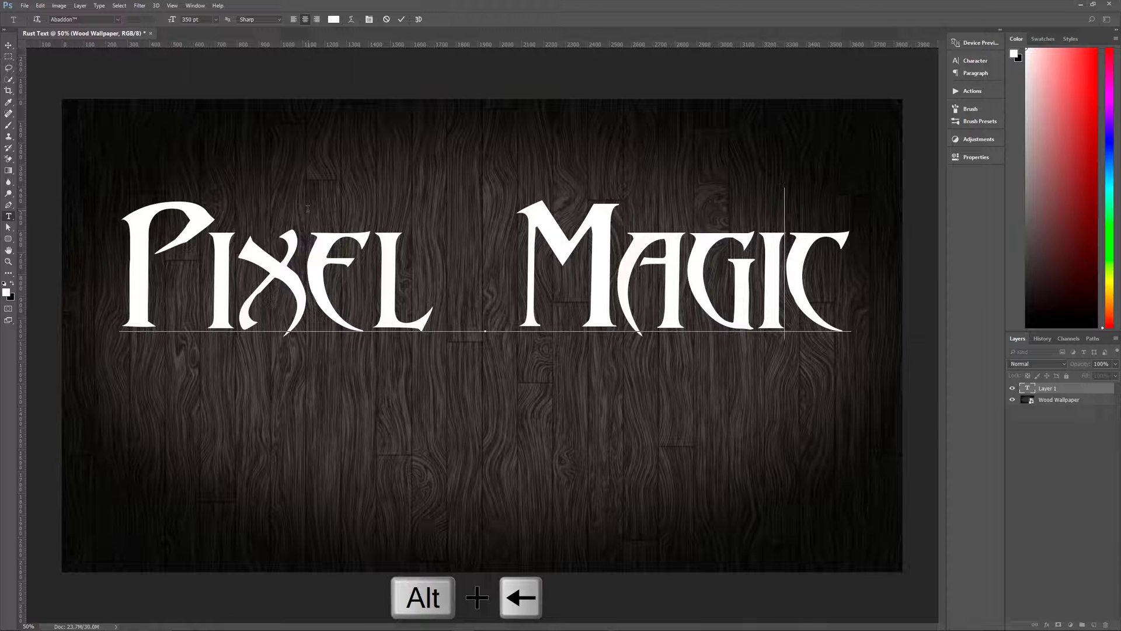
pyautogui.hotkey('alt', 'Right')
pyautogui.hotkey('alt', 'Right')
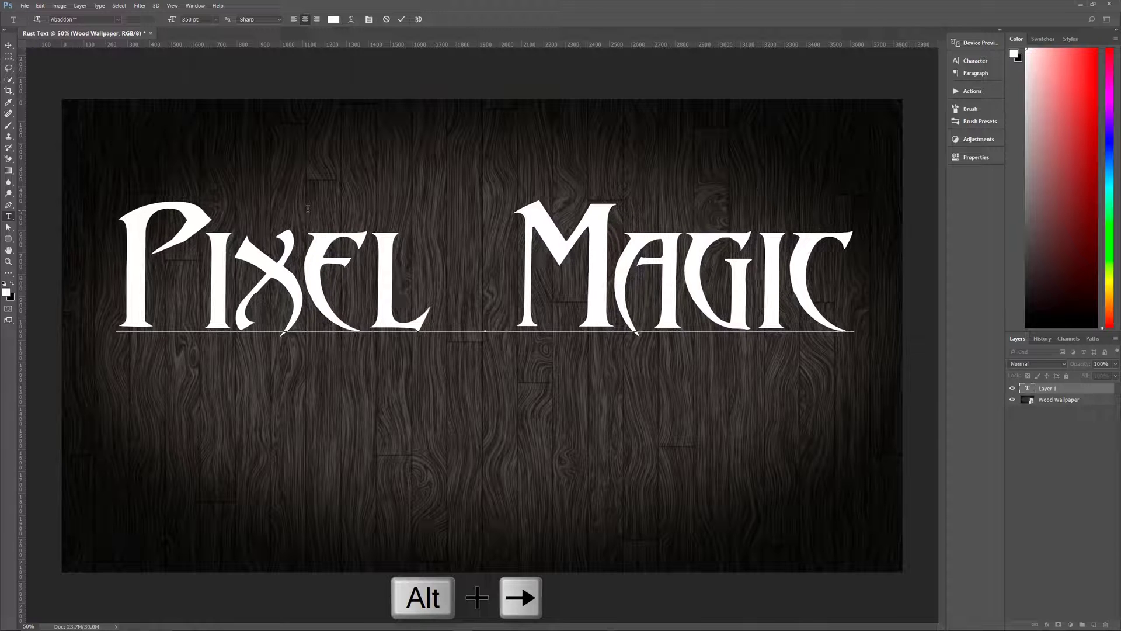
pyautogui.press('Left')
pyautogui.press('Left')
pyautogui.press('Left')
pyautogui.press('Left')
pyautogui.press('Left')
pyautogui.press('Left')
pyautogui.click(401, 19)
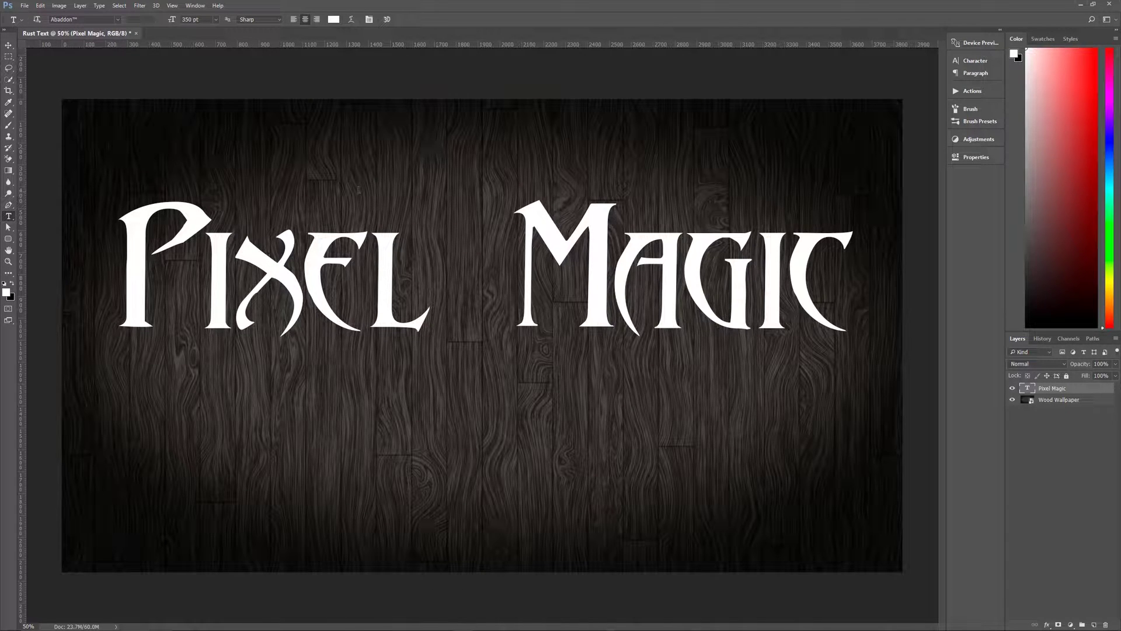
# With the Move tool, drag the Pixel Magic text down to the canvas centre.
pyautogui.press('v')
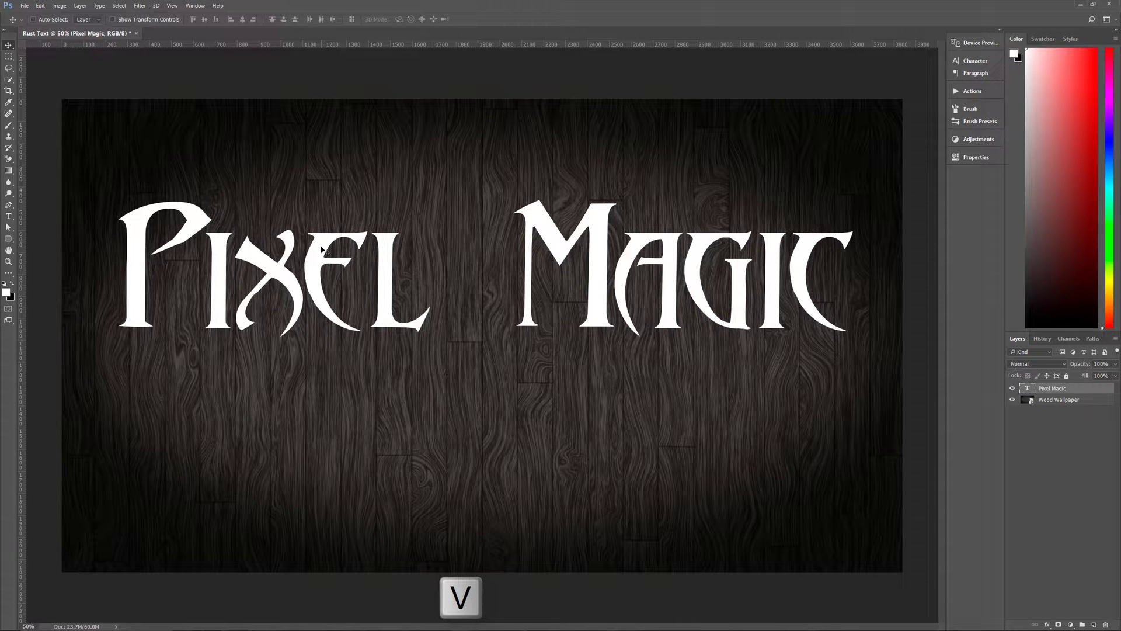
pyautogui.moveTo(321, 248); pyautogui.dragTo(324, 307)
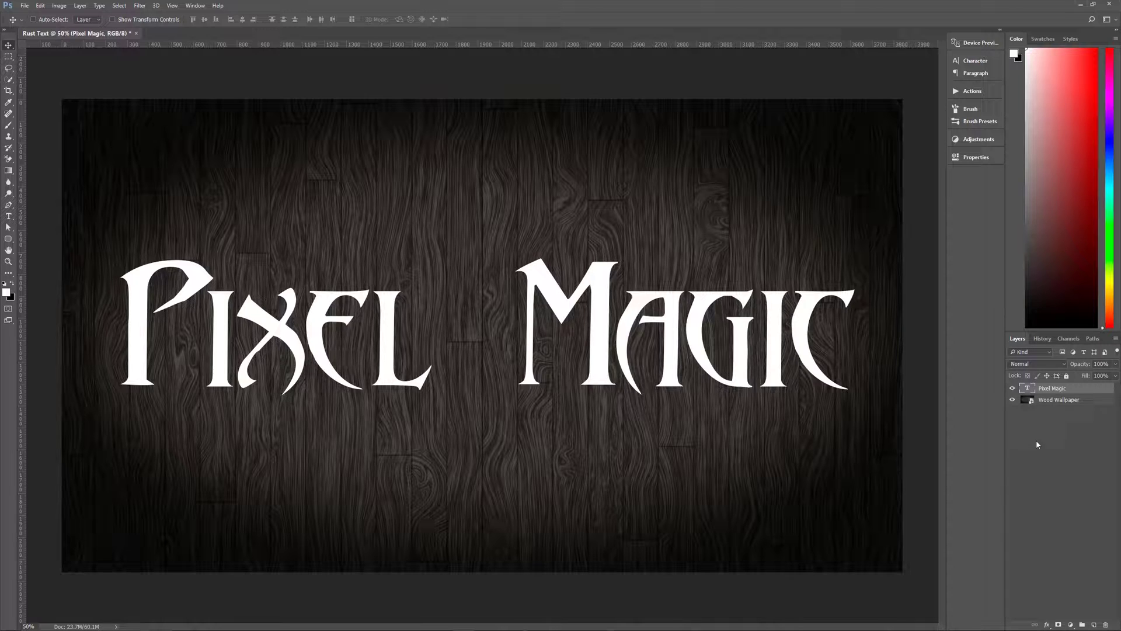
# Add a Chisel Hard Bevel & Emboss effect to the Pixel Magic layer.
pyautogui.click(1047, 624)
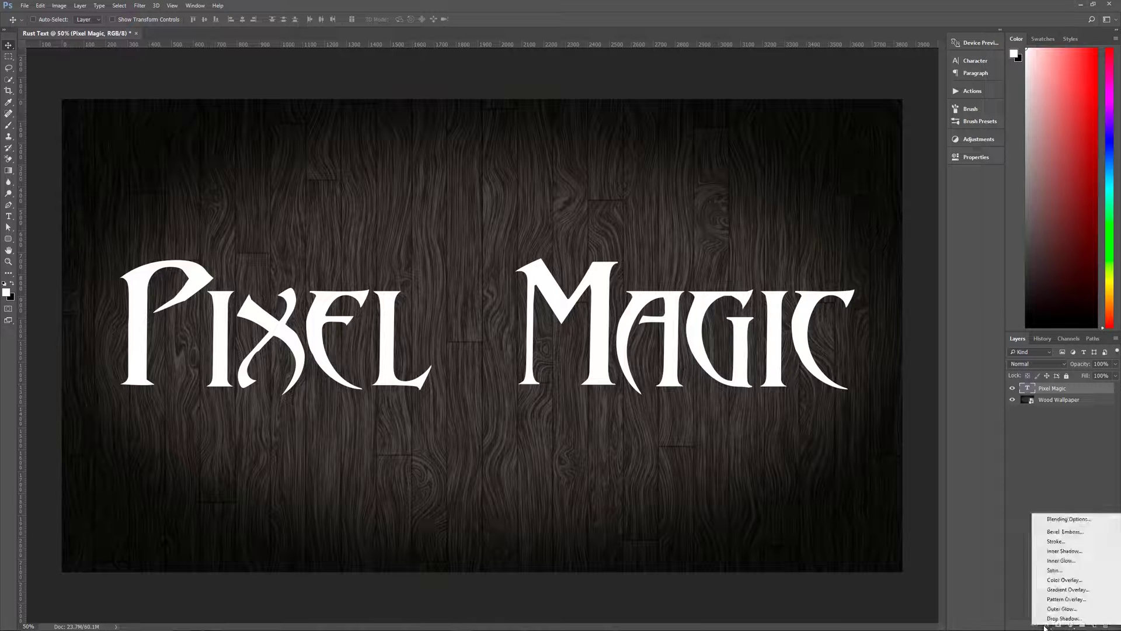
pyautogui.click(1070, 533)
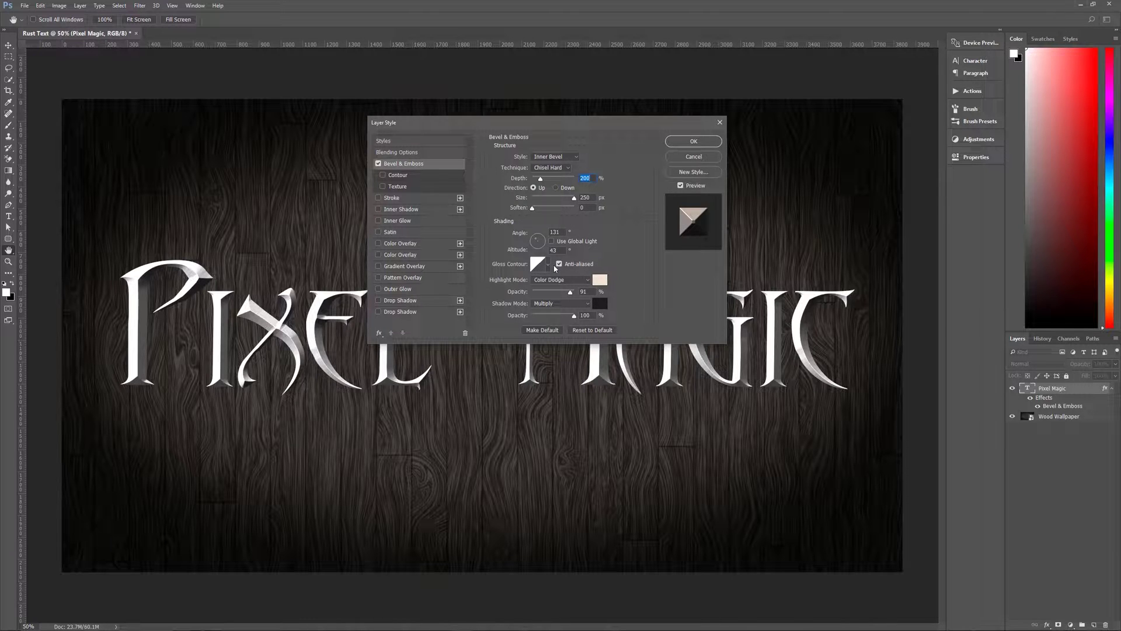
pyautogui.click(548, 265)
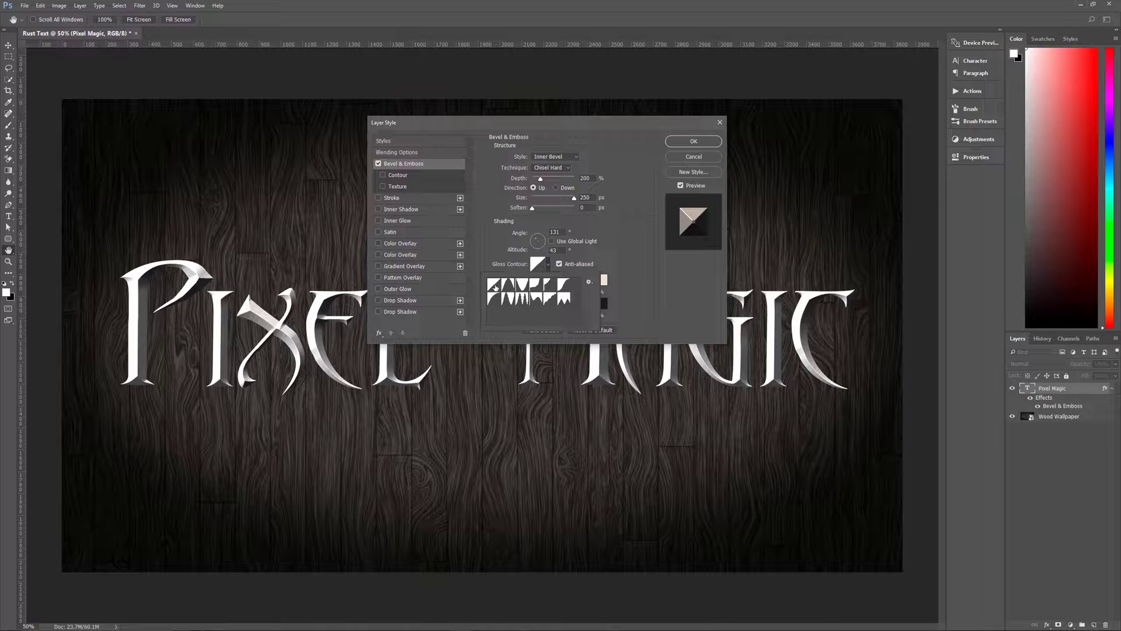
pyautogui.click(614, 261)
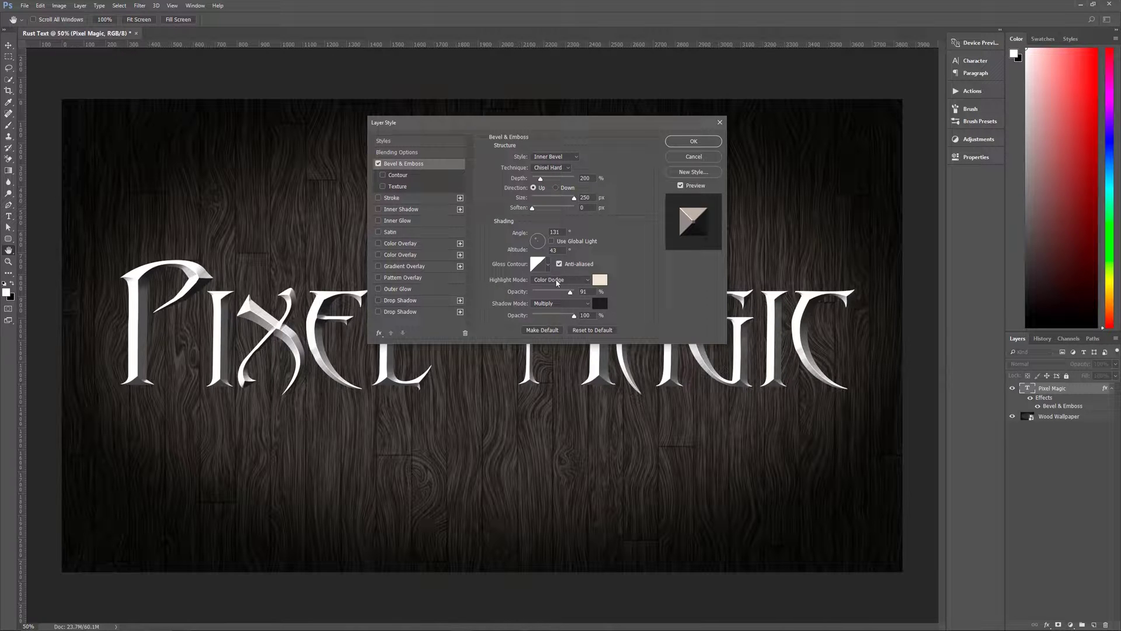
# Set the bevel highlight to a pale 91% Color Dodge tint and the shadow to 212121 Multiply.
pyautogui.click(600, 280)
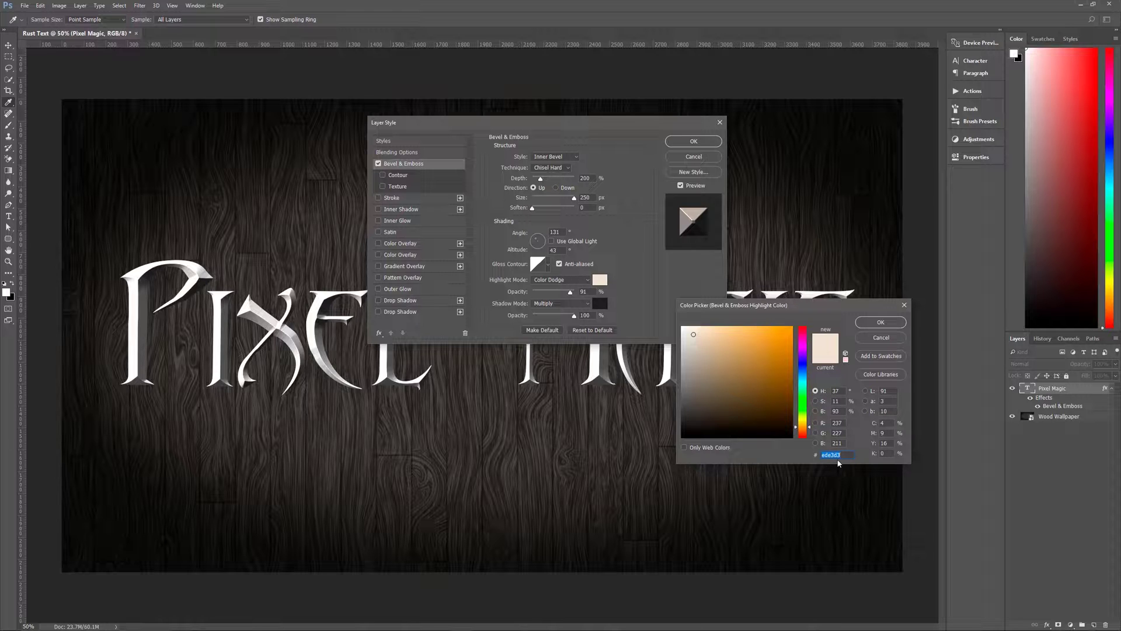
pyautogui.click(880, 321)
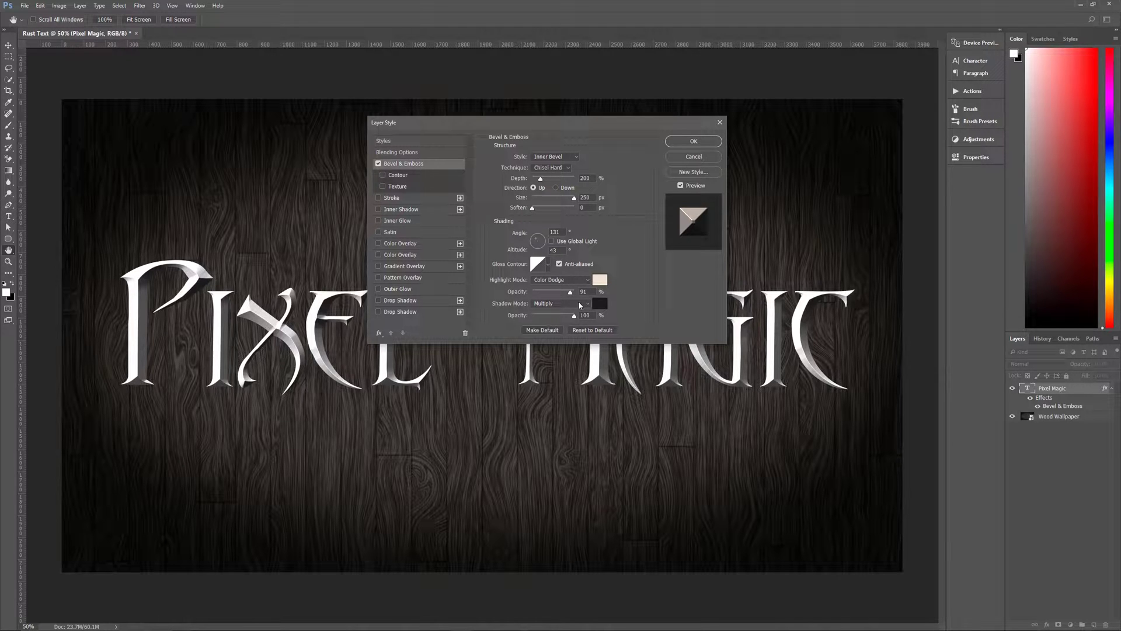
pyautogui.click(601, 304)
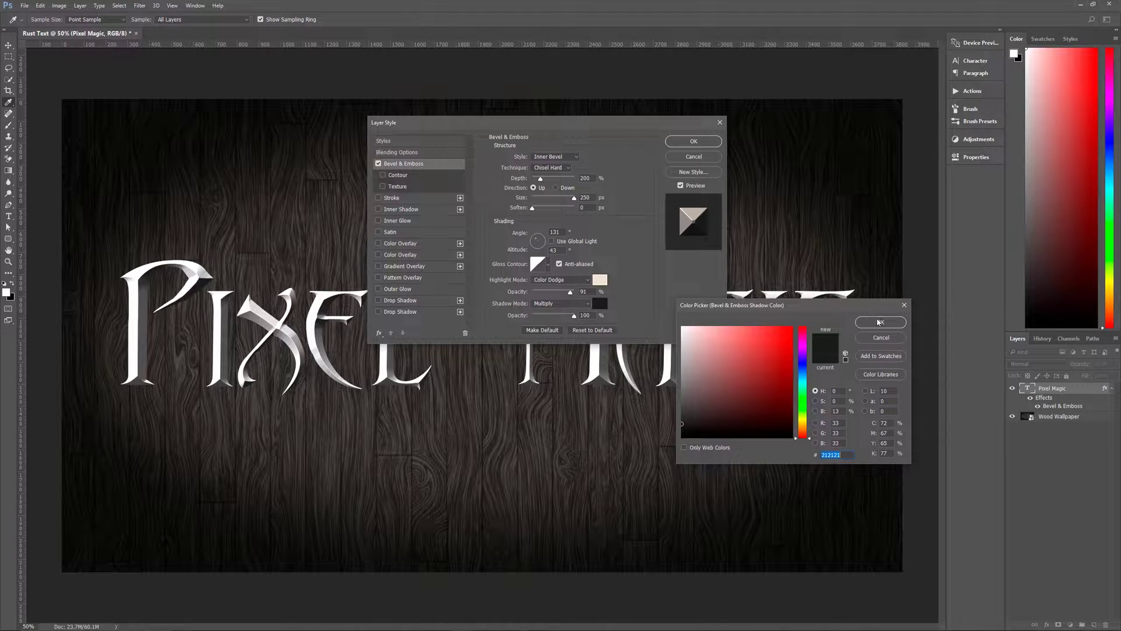
pyautogui.press('space')
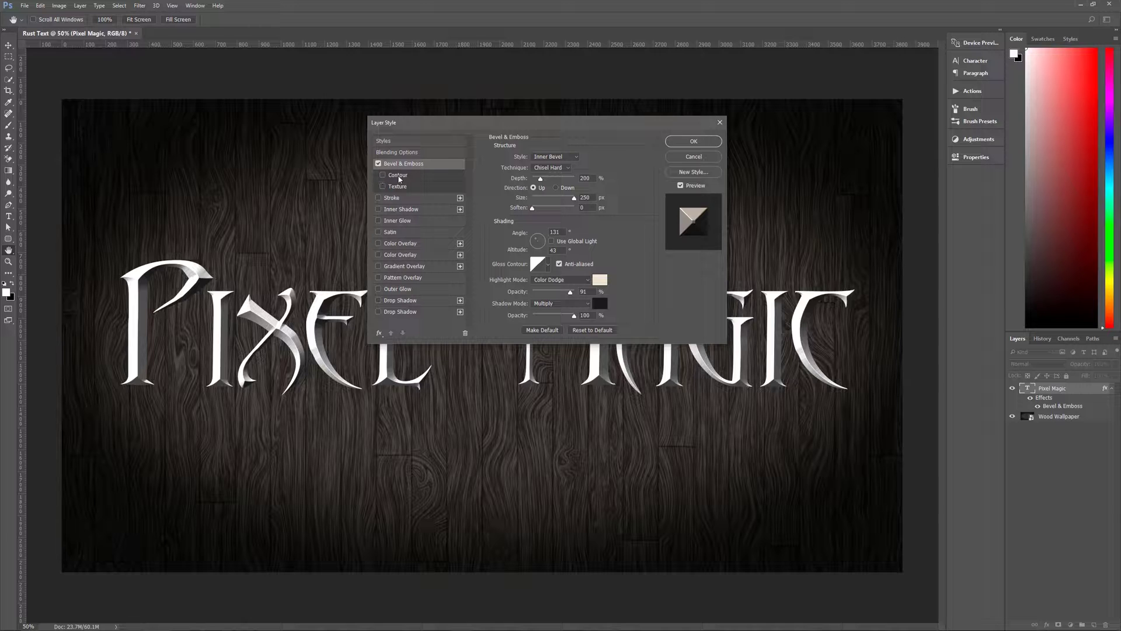
# Enable Contour under Bevel & Emboss, keeping the default contour shape and 100% range.
pyautogui.click(383, 174)
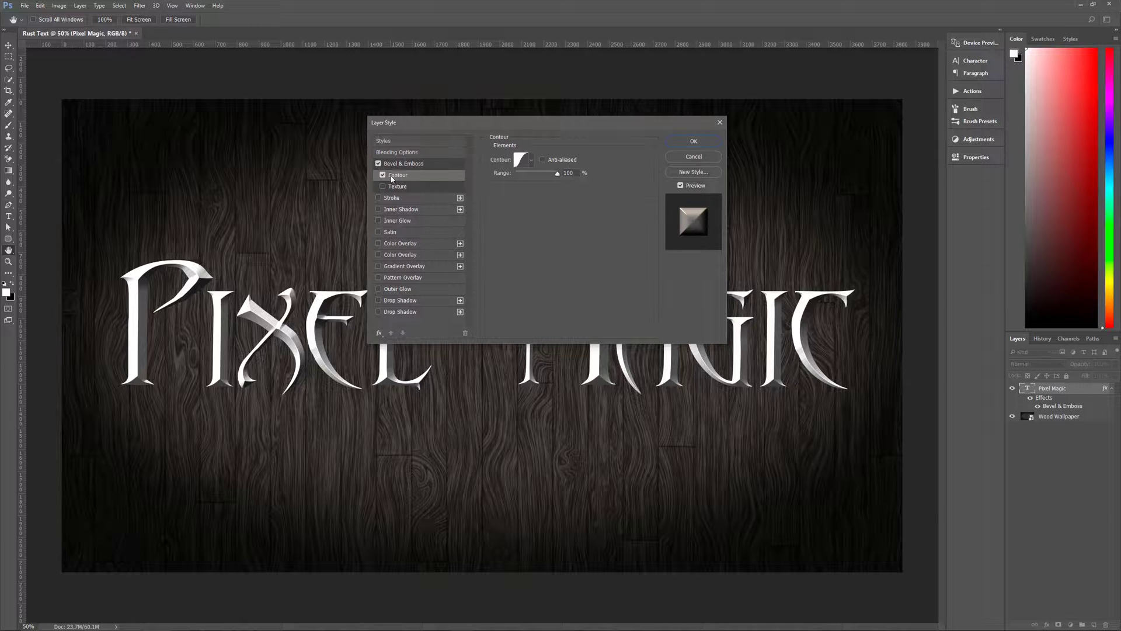
pyautogui.click(532, 161)
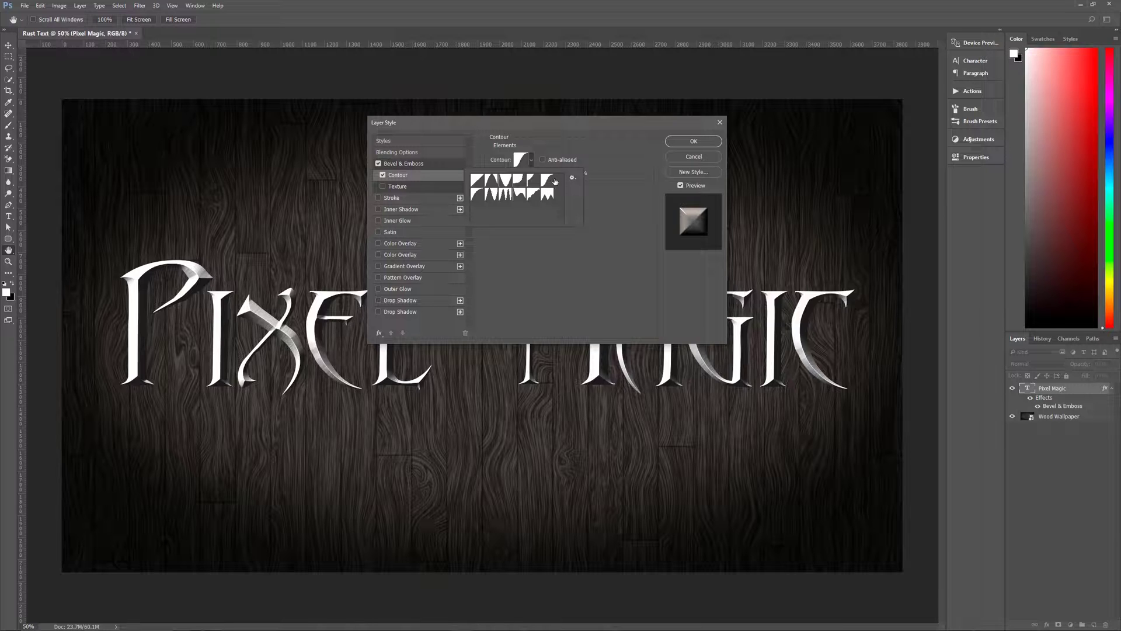
pyautogui.click(618, 171)
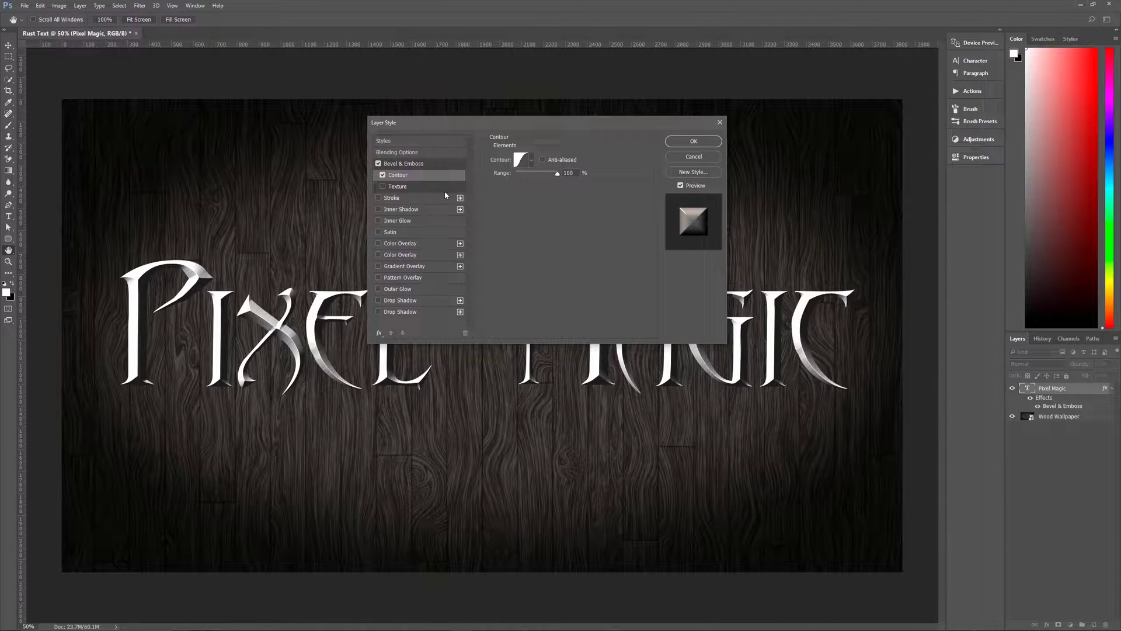
# Enable Texture on the bevel and replace the pattern library with the Texture Fill set.
pyautogui.click(411, 187)
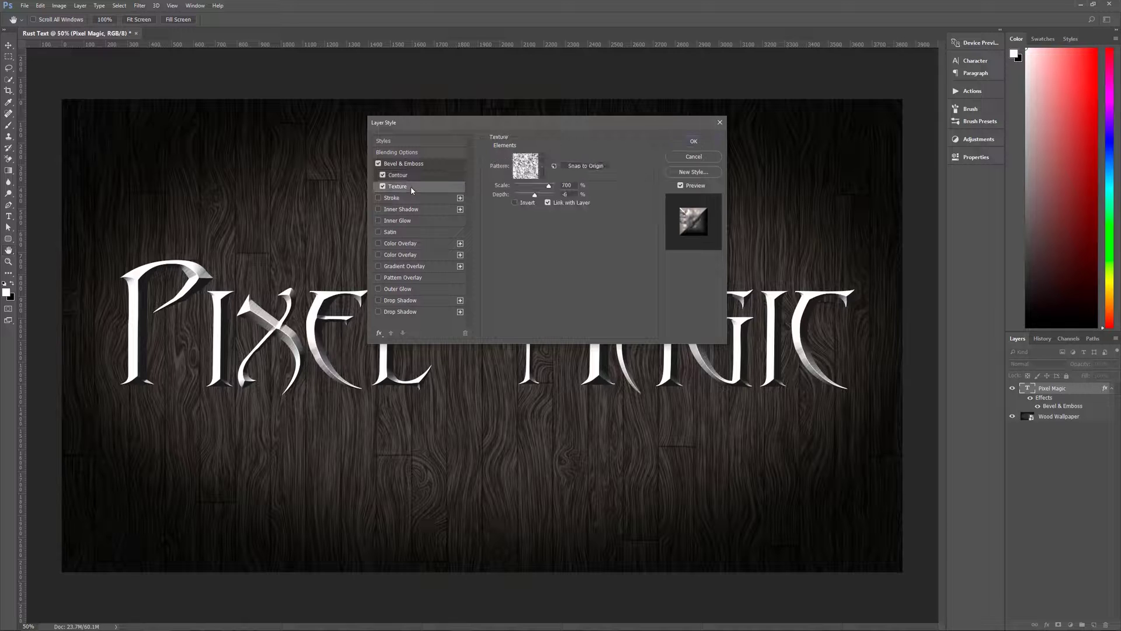
pyautogui.click(543, 166)
pyautogui.moveTo(586, 239); pyautogui.dragTo(585, 201)
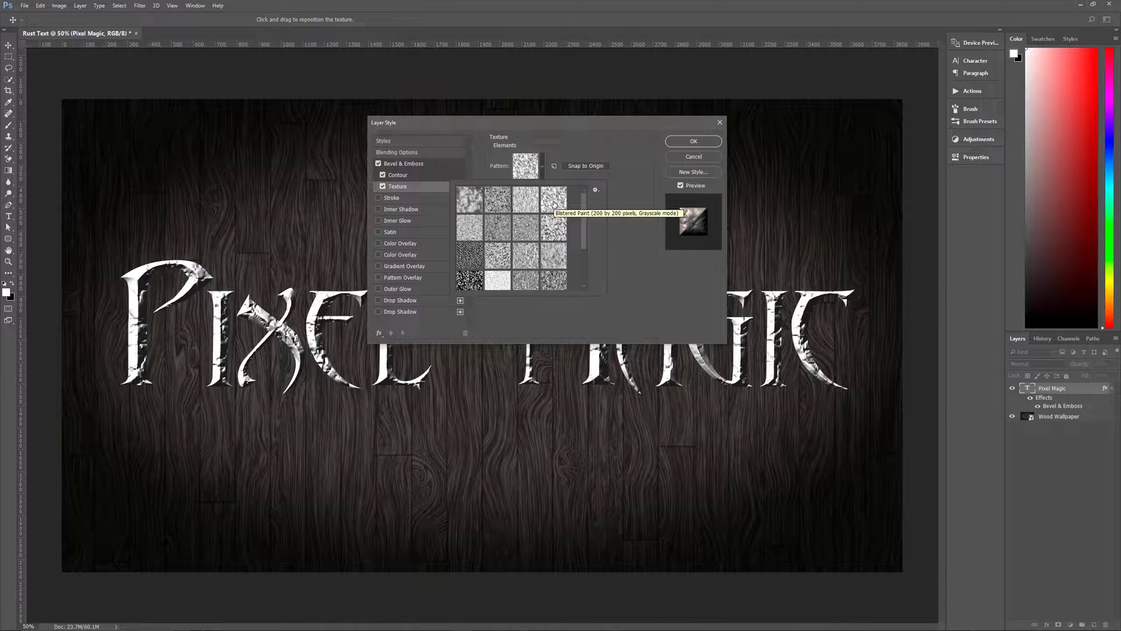
pyautogui.click(620, 174)
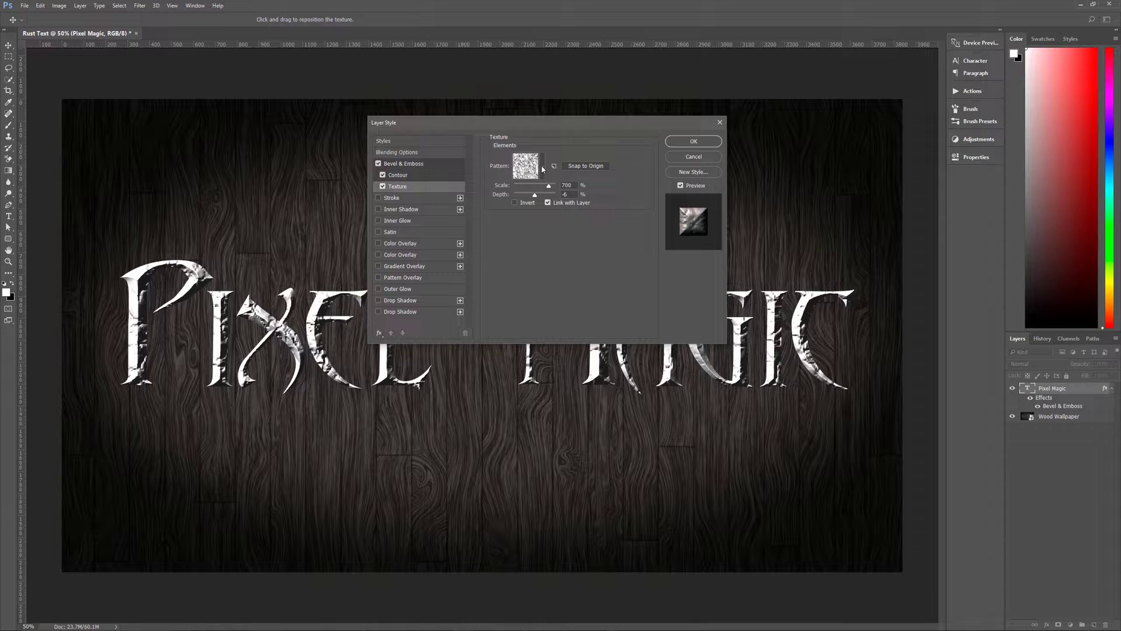
pyautogui.click(544, 167)
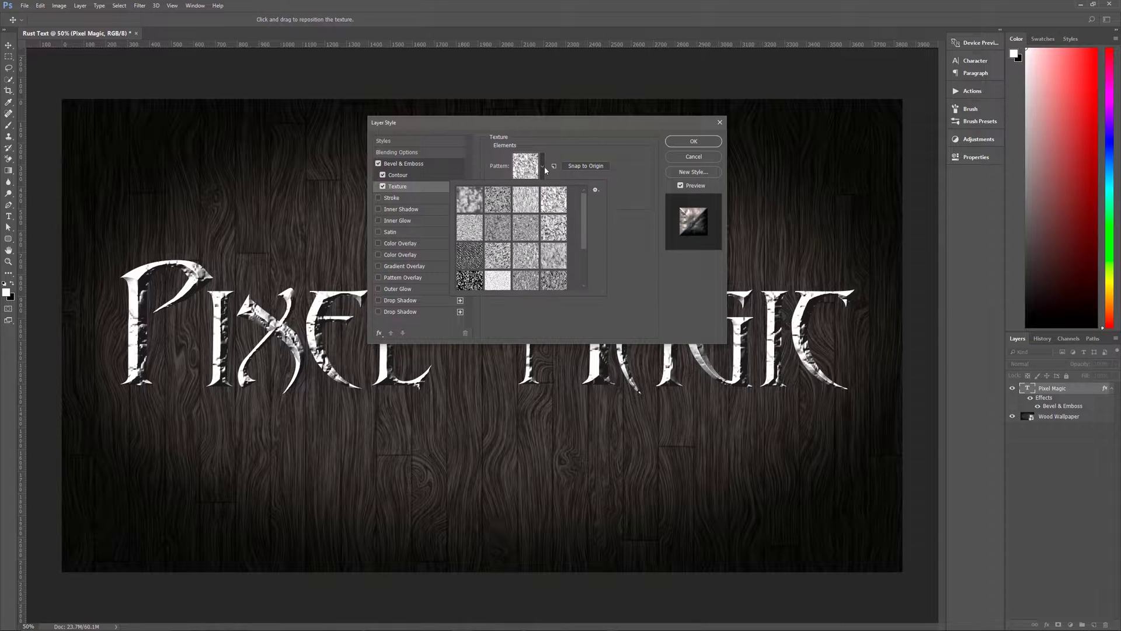
pyautogui.click(595, 191)
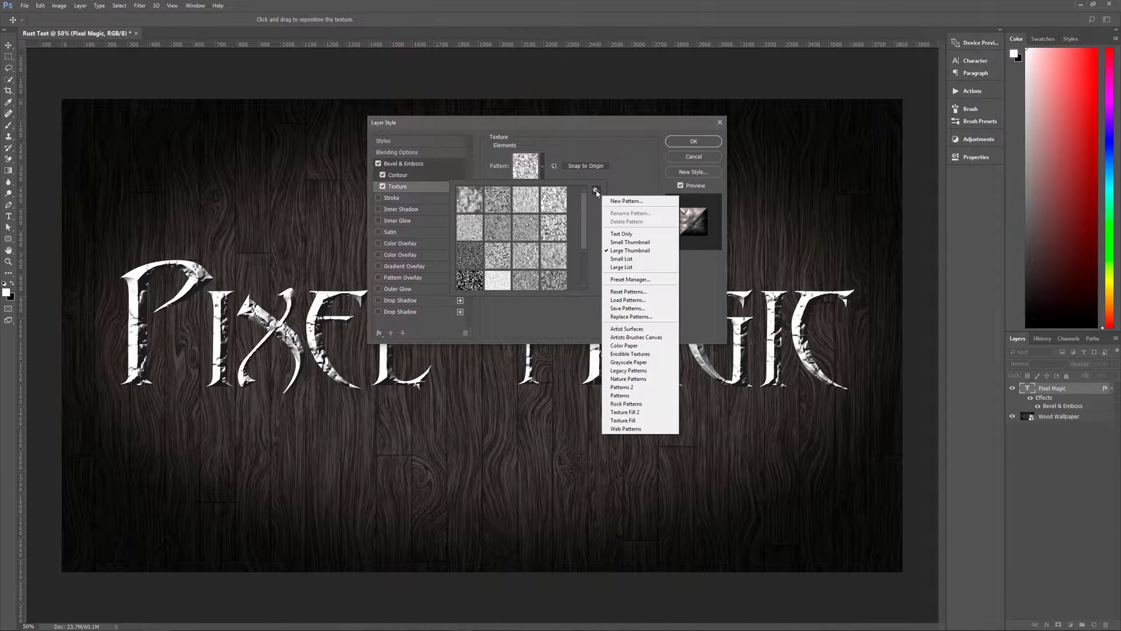
pyautogui.click(631, 421)
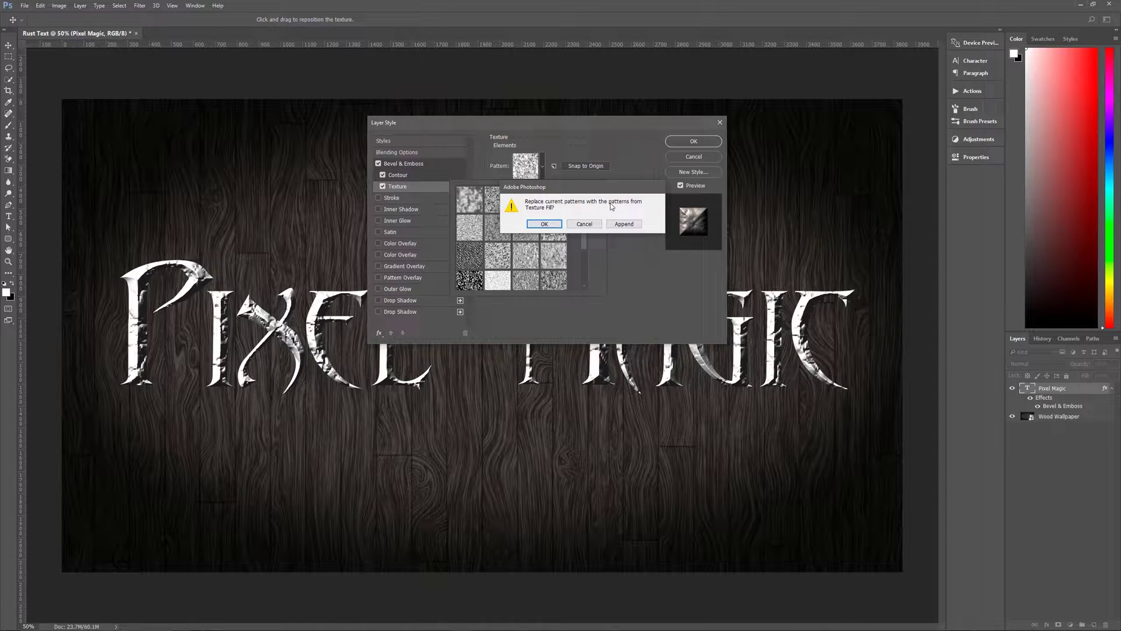
pyautogui.click(552, 227)
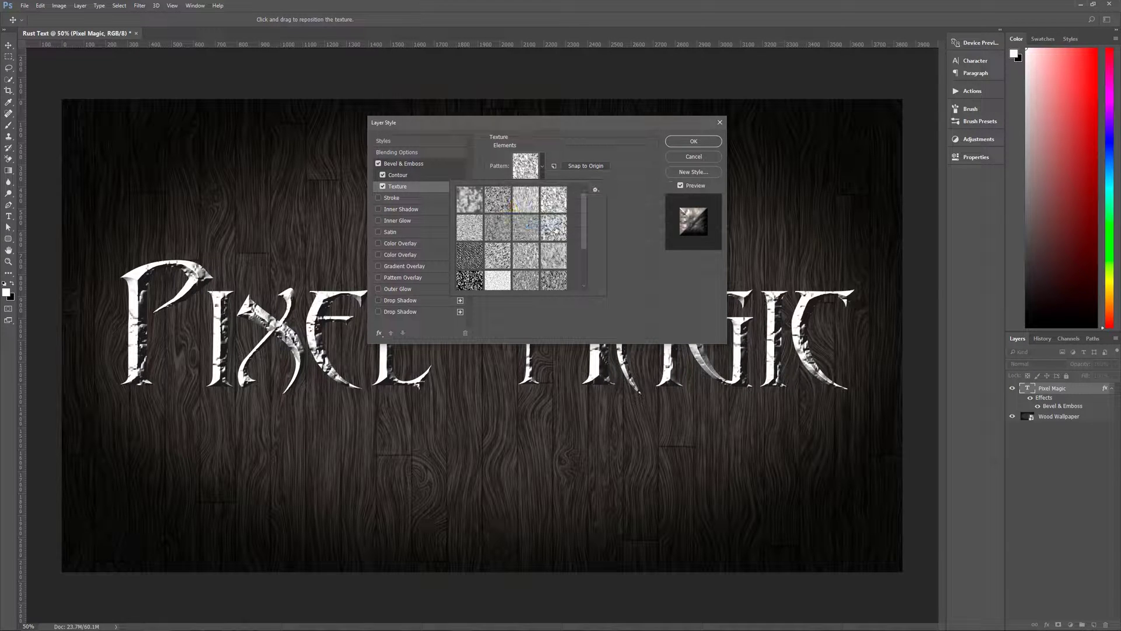
# Apply the Blistered Paint pattern at 700% scale and move the dialog to preview the text.
pyautogui.click(554, 198)
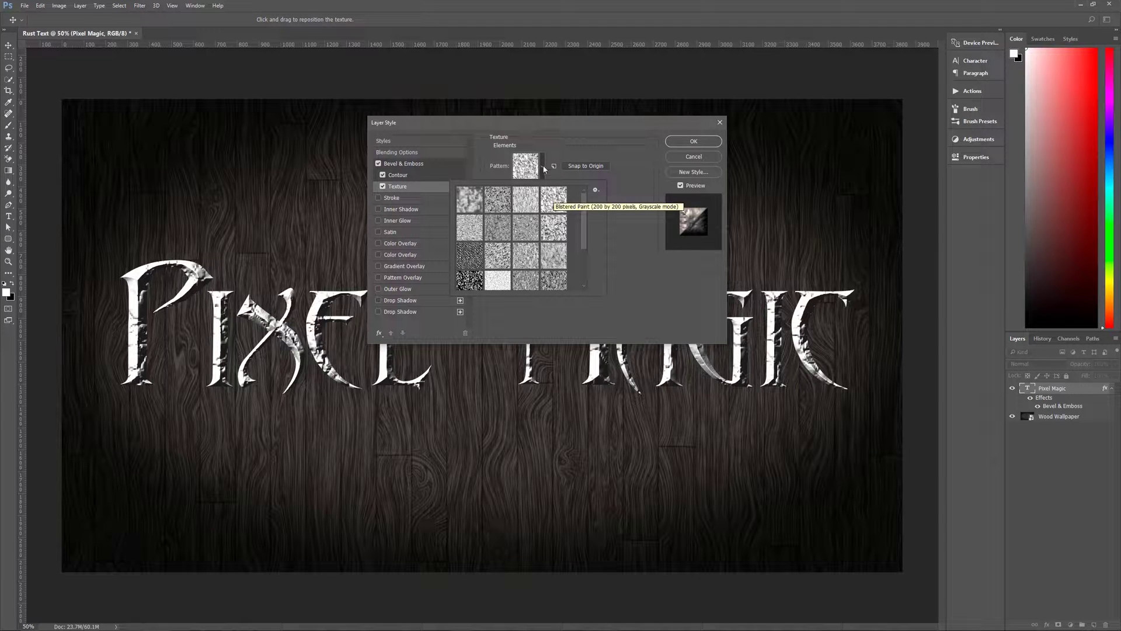
pyautogui.click(567, 151)
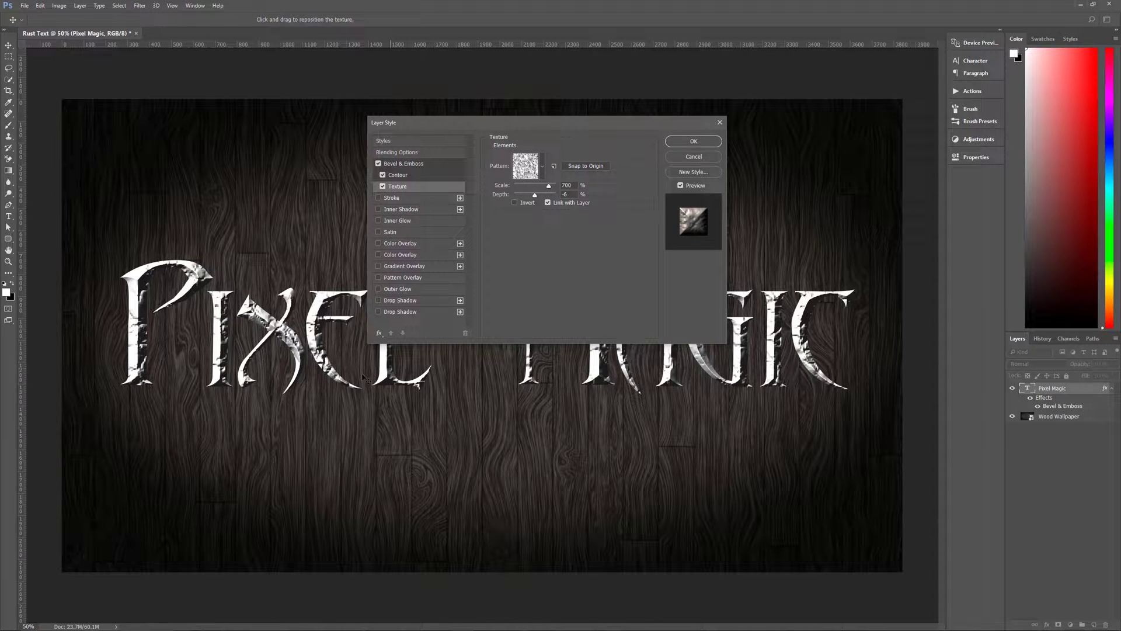
pyautogui.moveTo(542, 123); pyautogui.dragTo(491, 27)
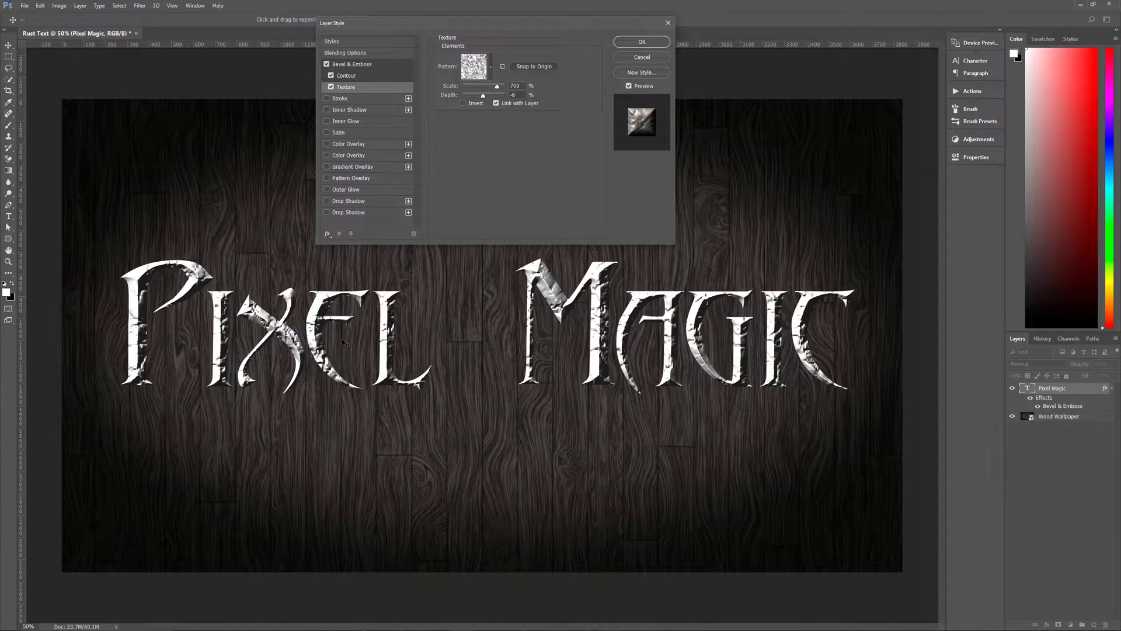
# Add an 8 px Stroke with a copper gradient fill in Shape Burst style.
pyautogui.click(360, 99)
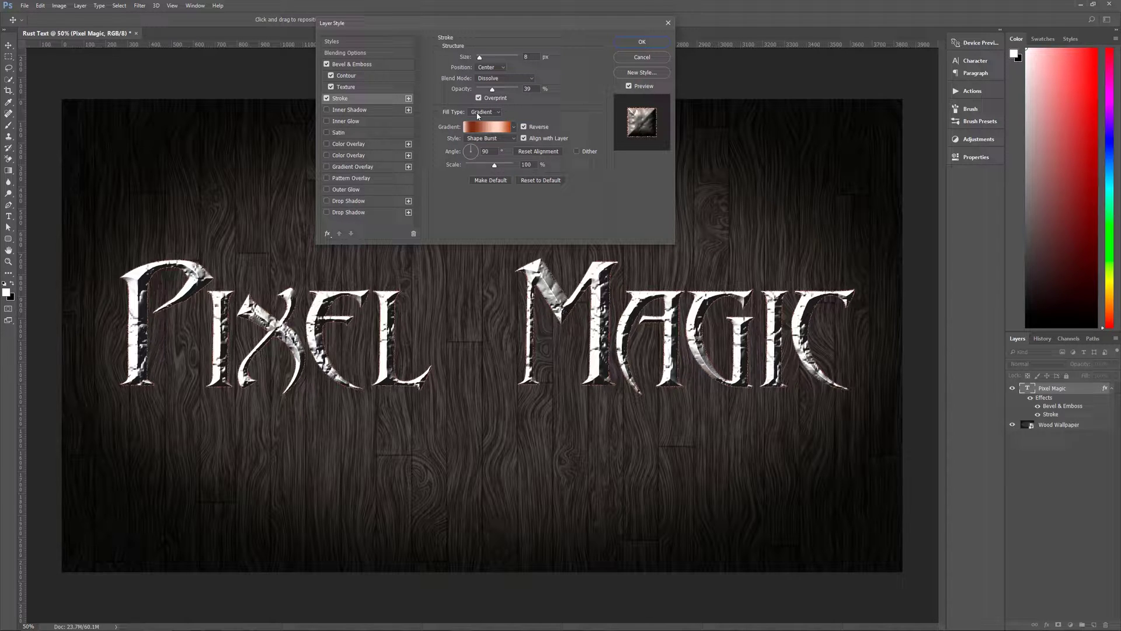
pyautogui.click(494, 114)
pyautogui.click(535, 105)
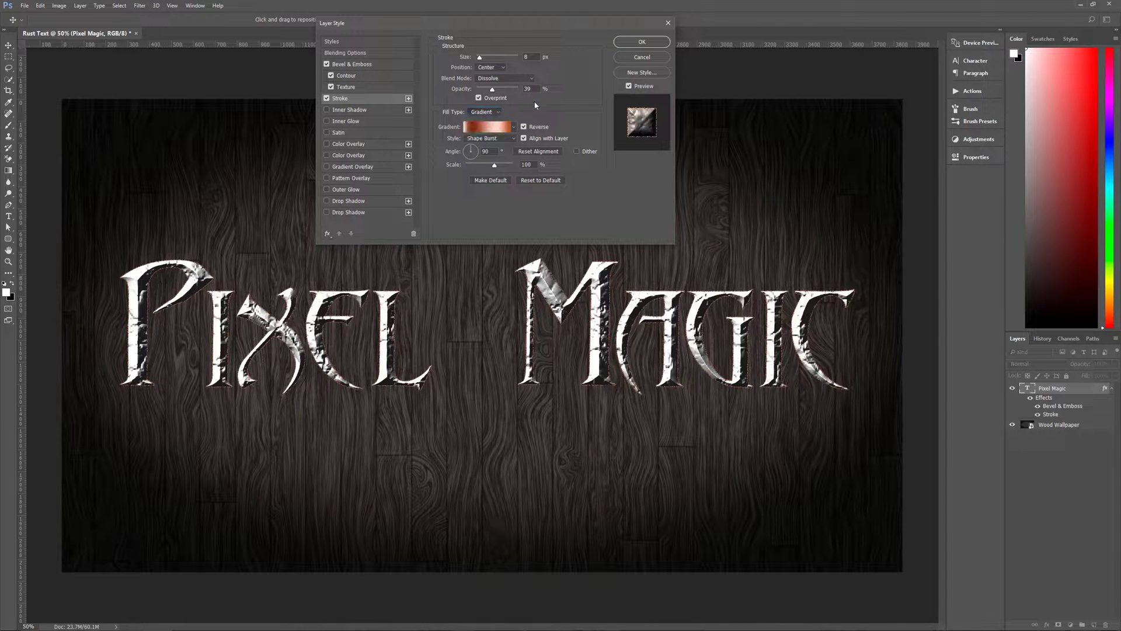
pyautogui.click(514, 127)
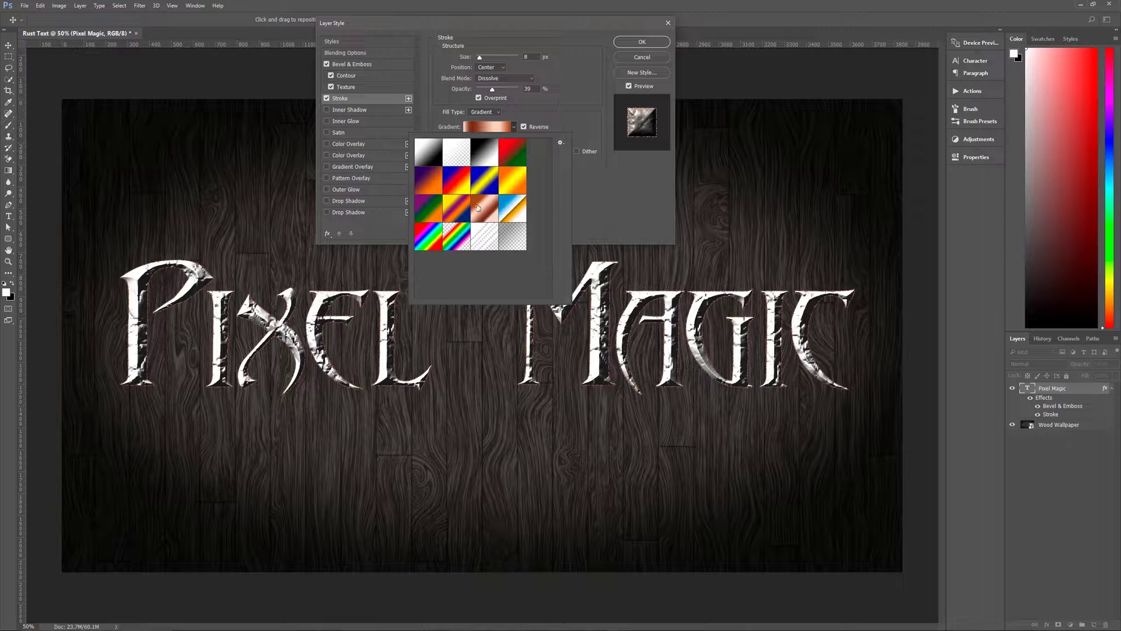
pyautogui.click(567, 125)
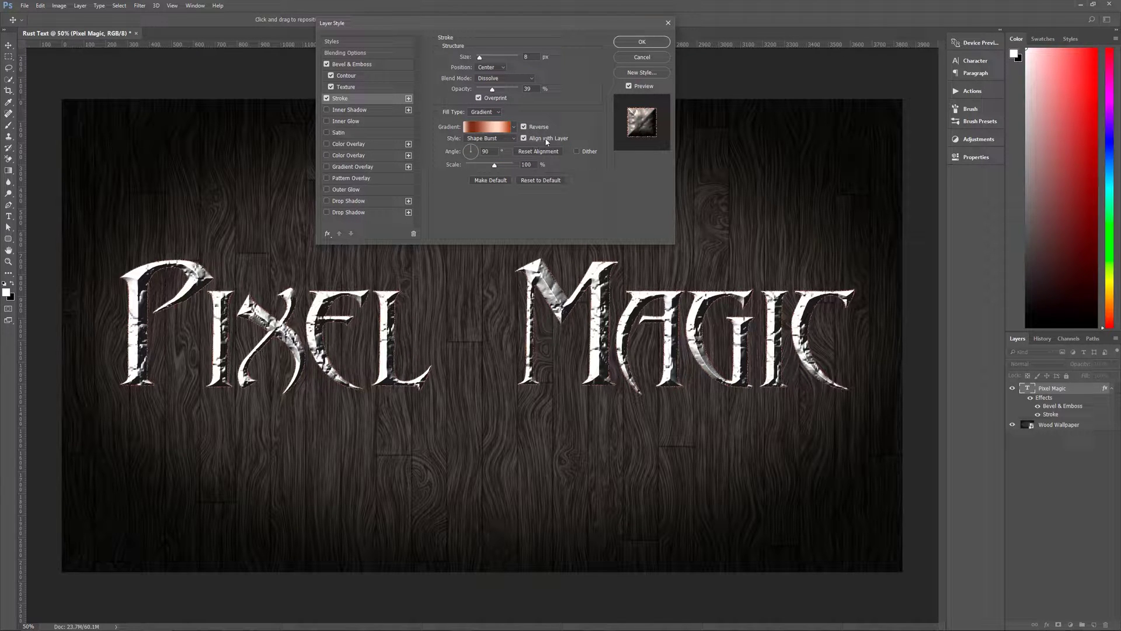
pyautogui.click(482, 139)
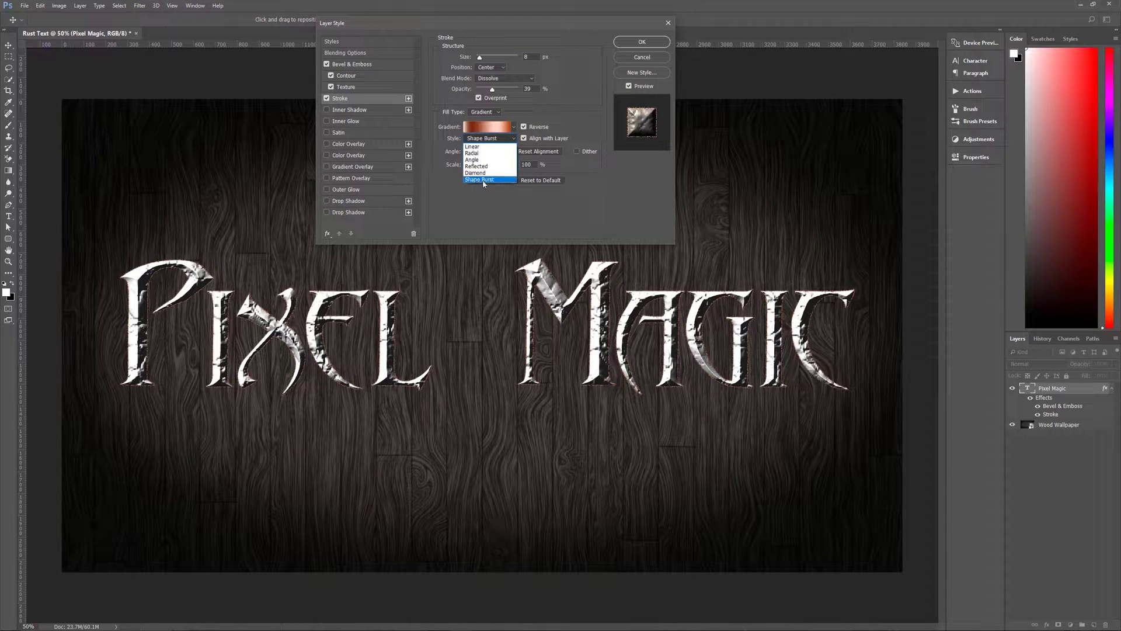
pyautogui.click(493, 198)
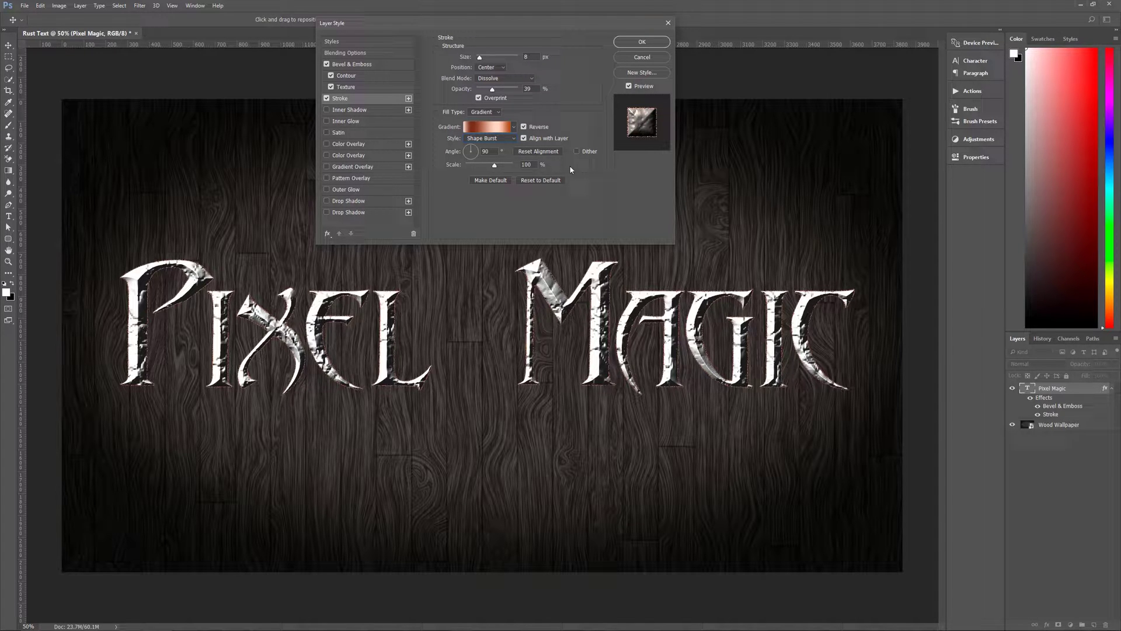
# Add a pale yellow Color Dodge inner glow to the text: 90%, noise 20, Edge, size 107, with a contour preset.
pyautogui.click(346, 122)
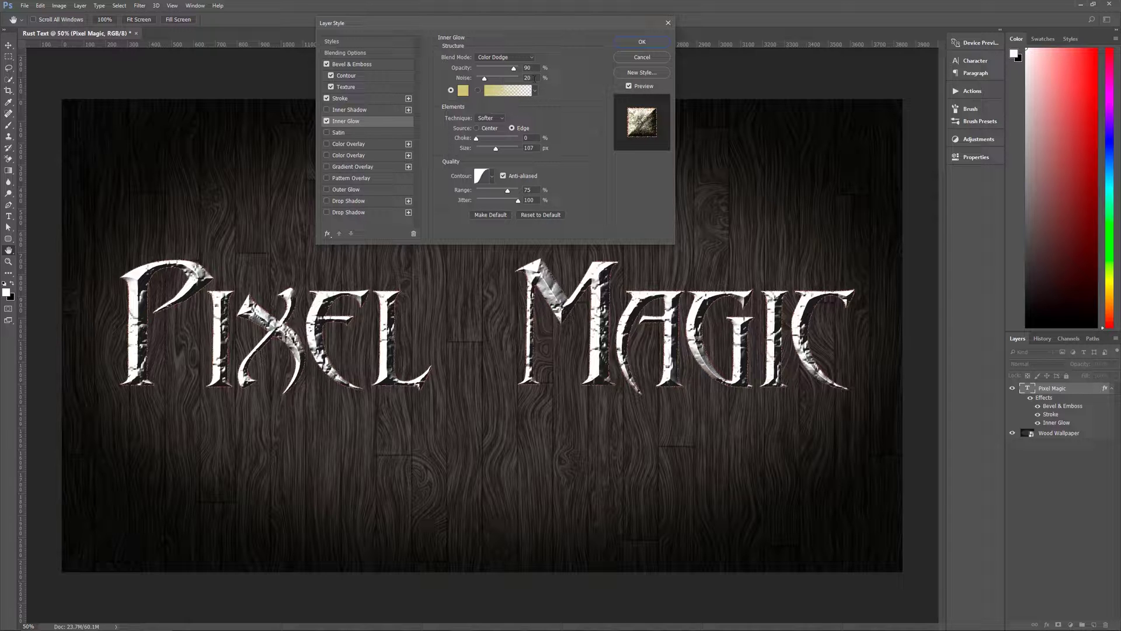
pyautogui.click(463, 90)
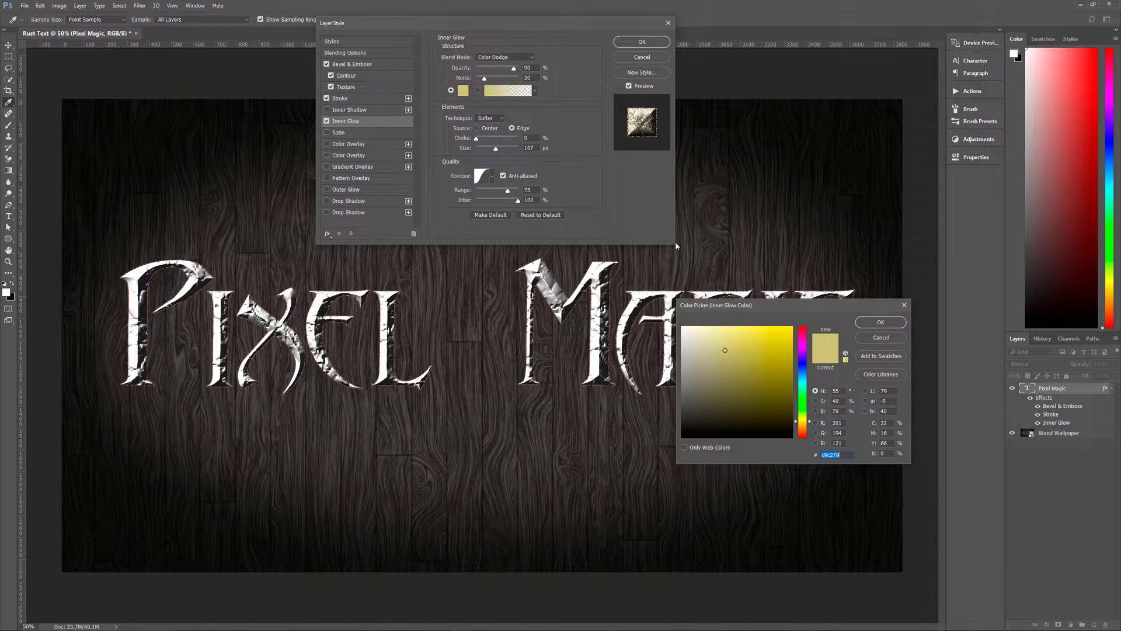
pyautogui.moveTo(779, 300); pyautogui.dragTo(789, 61)
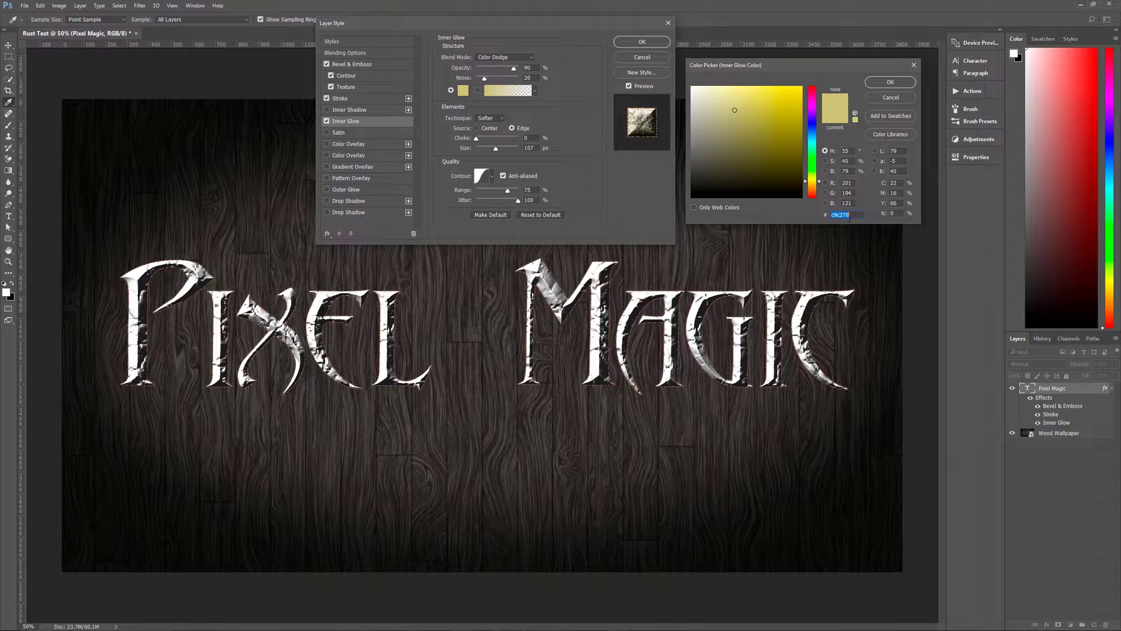
pyautogui.click(891, 81)
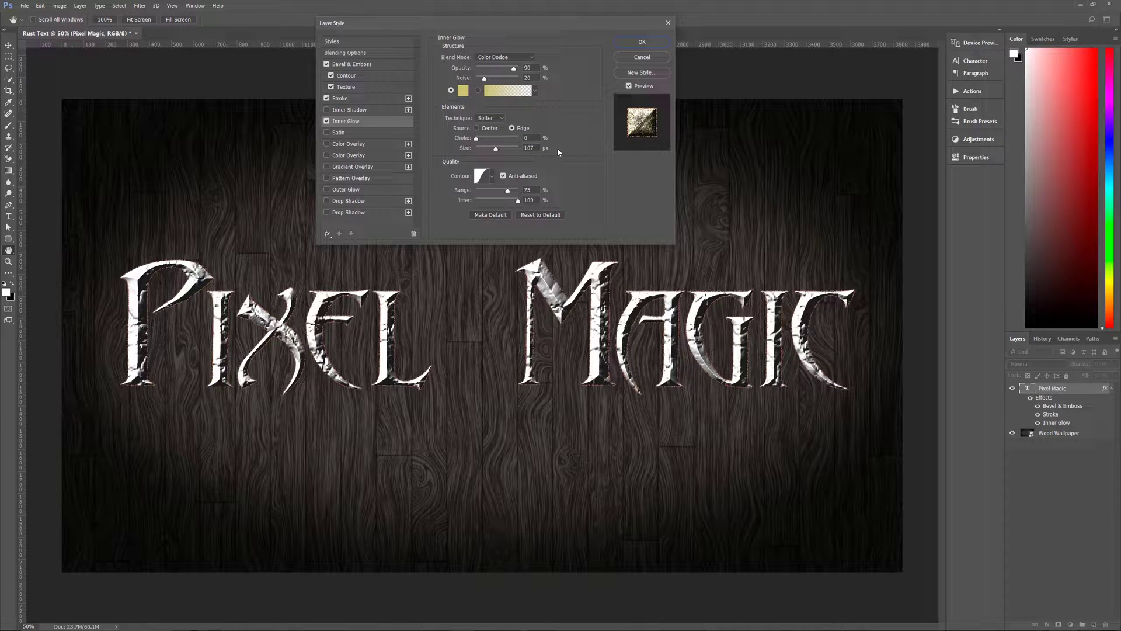
pyautogui.click(492, 176)
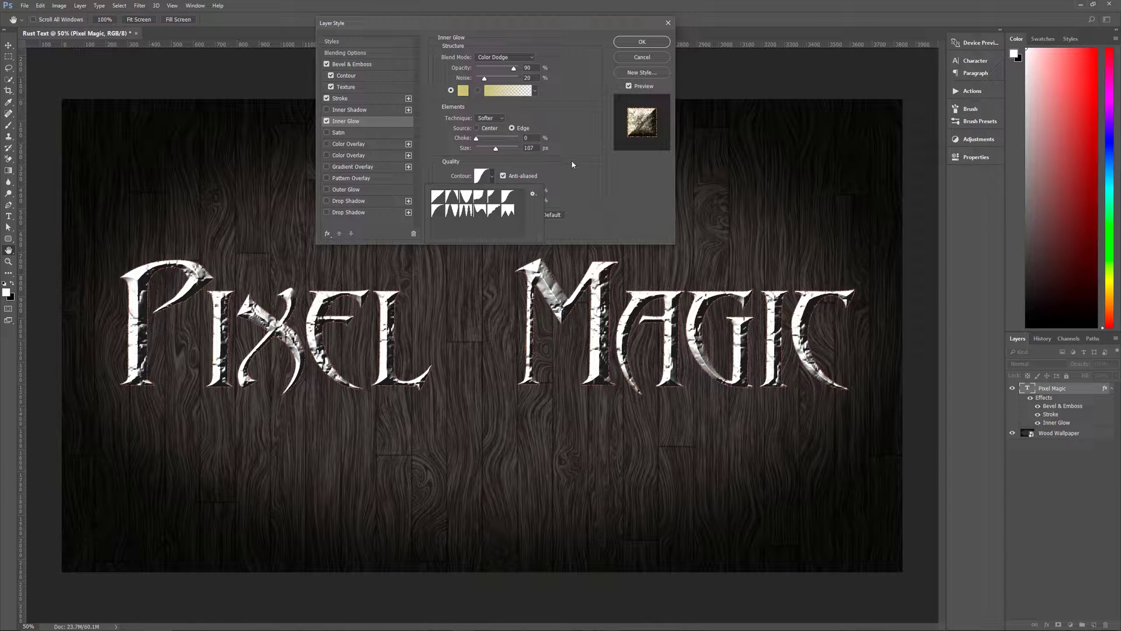
pyautogui.doubleClick(511, 200)
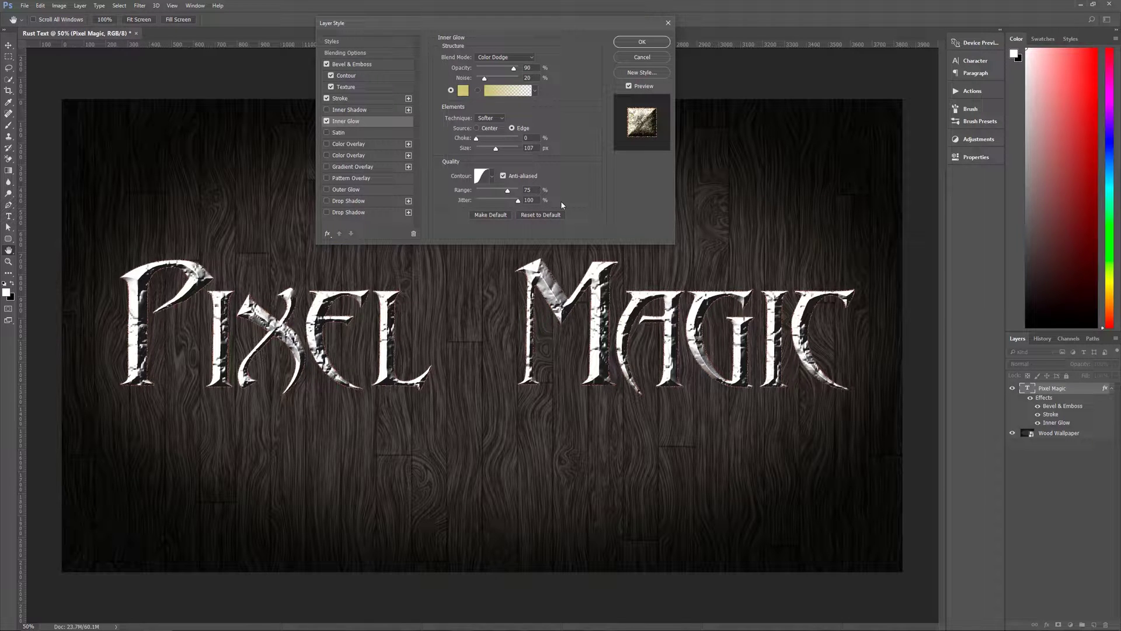
# Enable a rust-coloured Satin in Multiply at 20%, distance 37, size 3, inverted, keeping its colour.
pyautogui.click(356, 132)
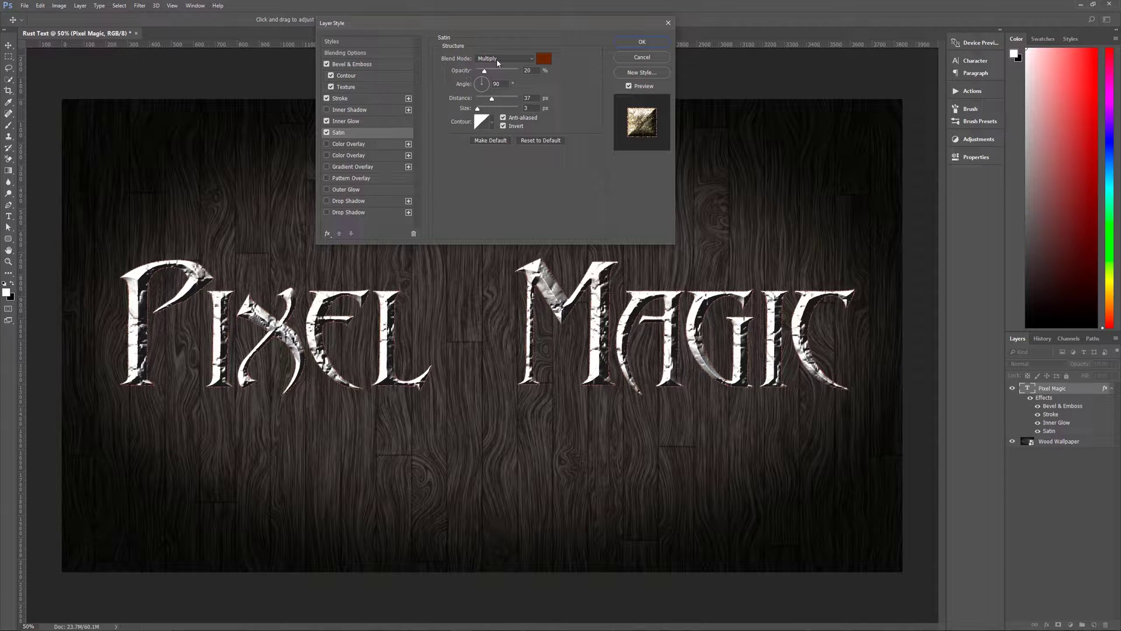
pyautogui.click(545, 59)
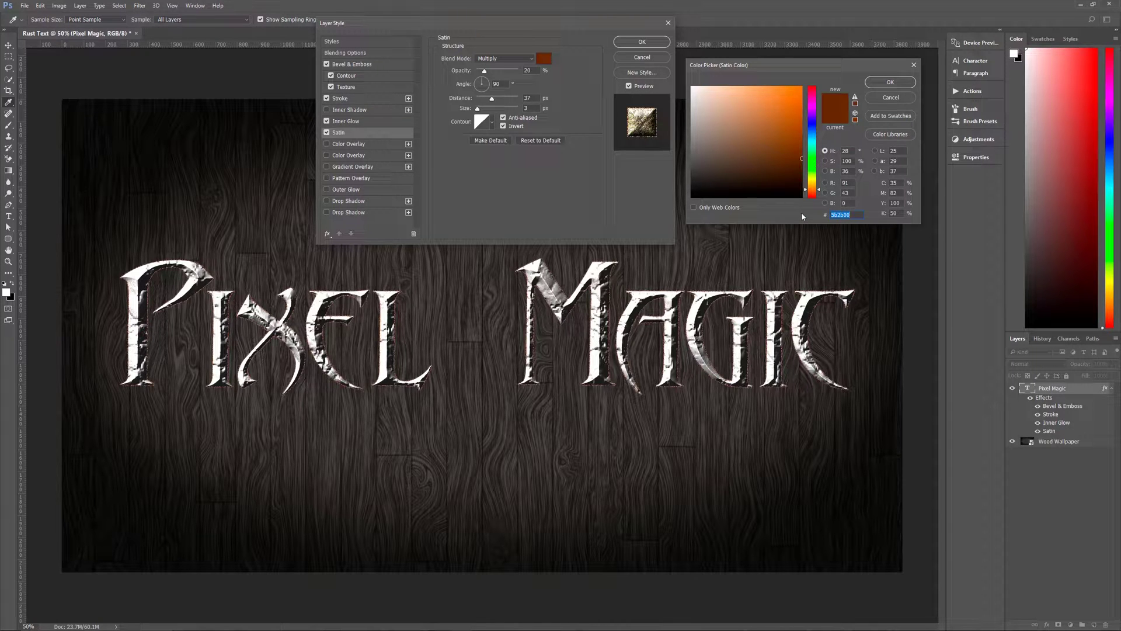
pyautogui.click(888, 99)
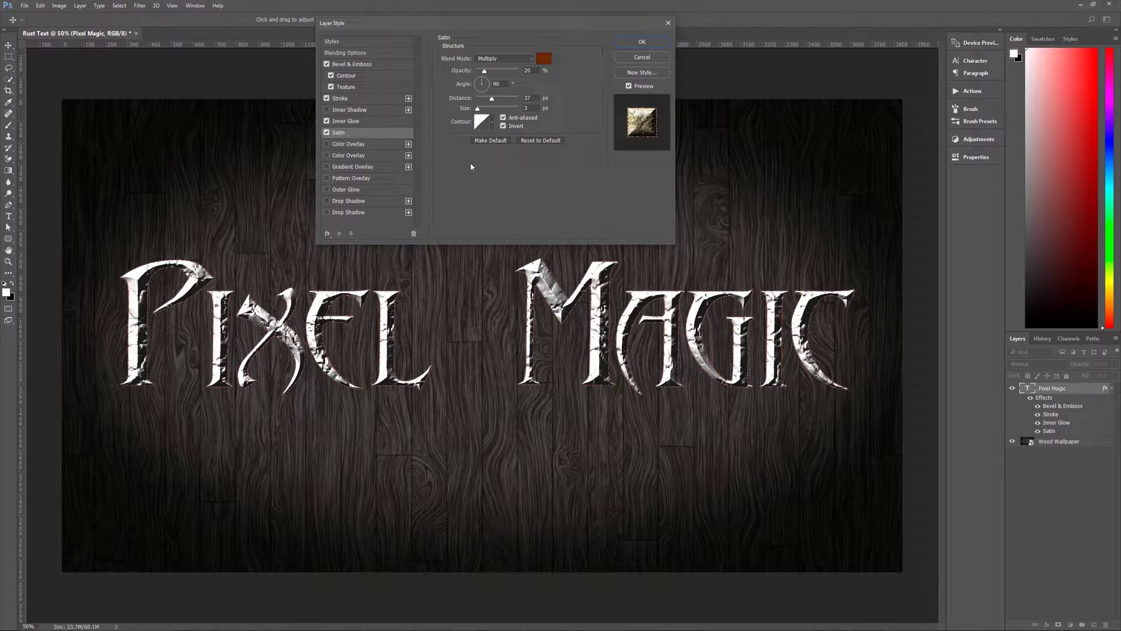
# Enable a dark navy Color Overlay in Difference mode at 85%, discarding a duplicate overlay.
pyautogui.click(366, 143)
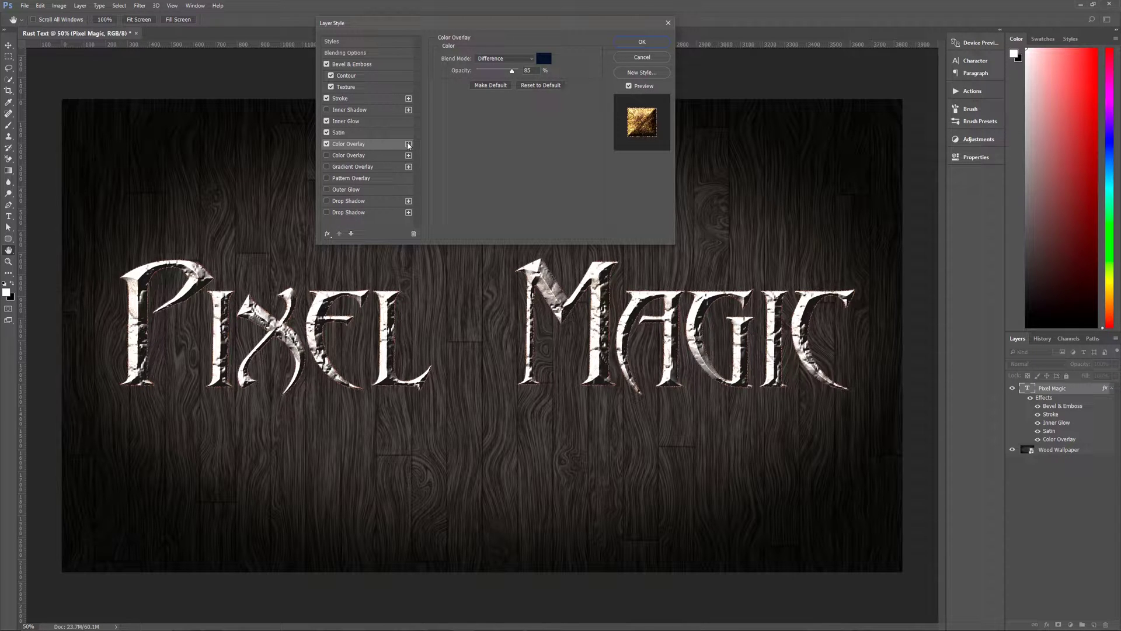
pyautogui.click(409, 144)
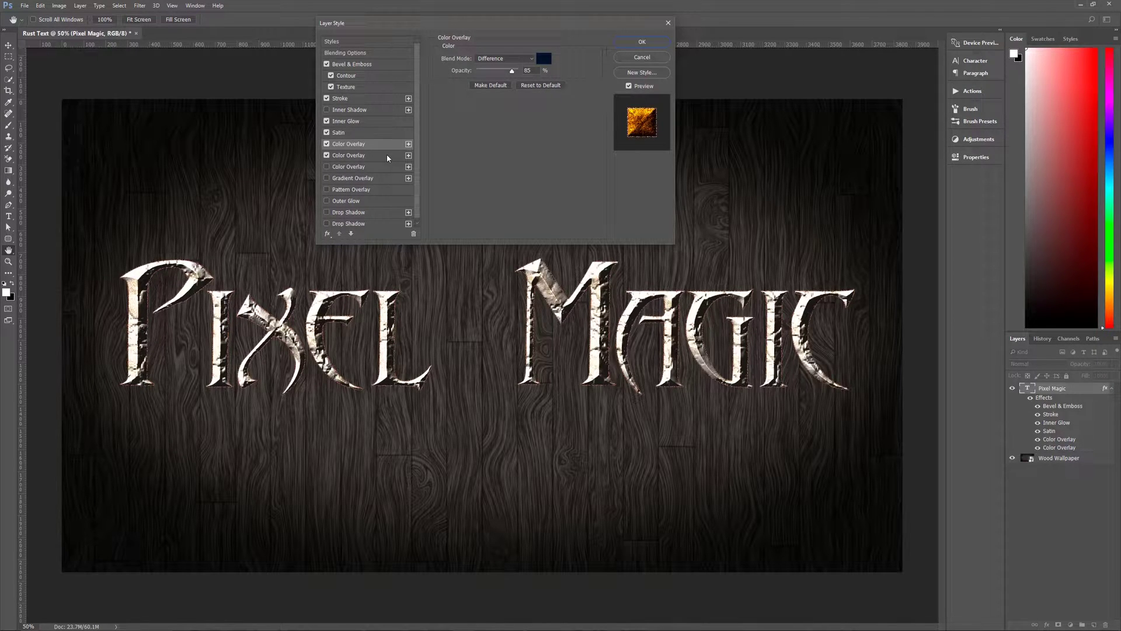
pyautogui.click(387, 154)
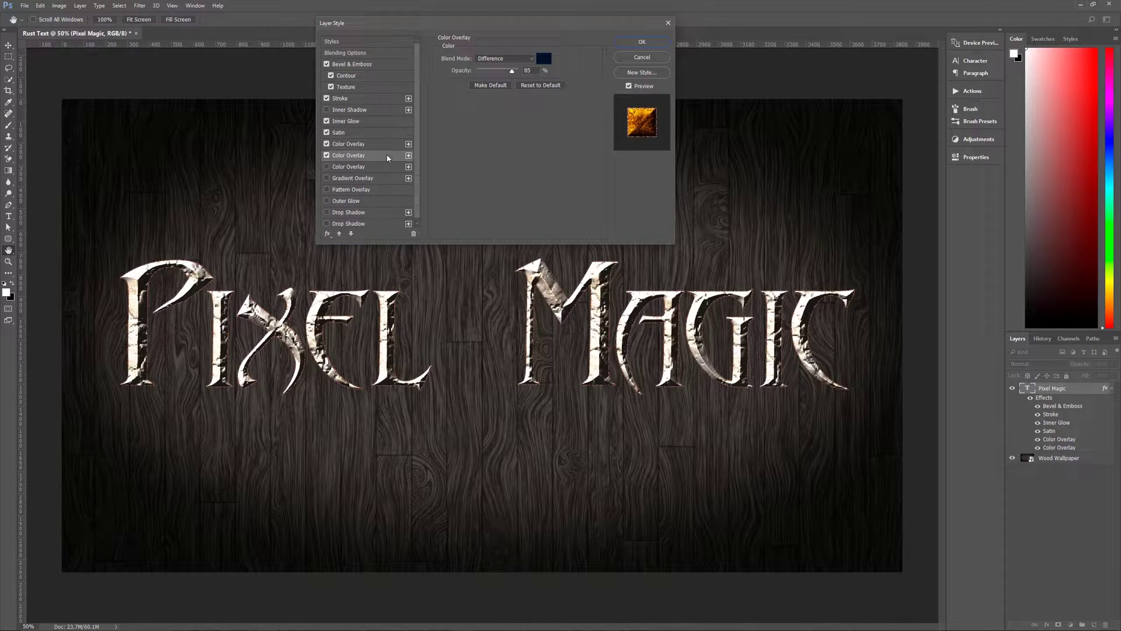
pyautogui.click(414, 235)
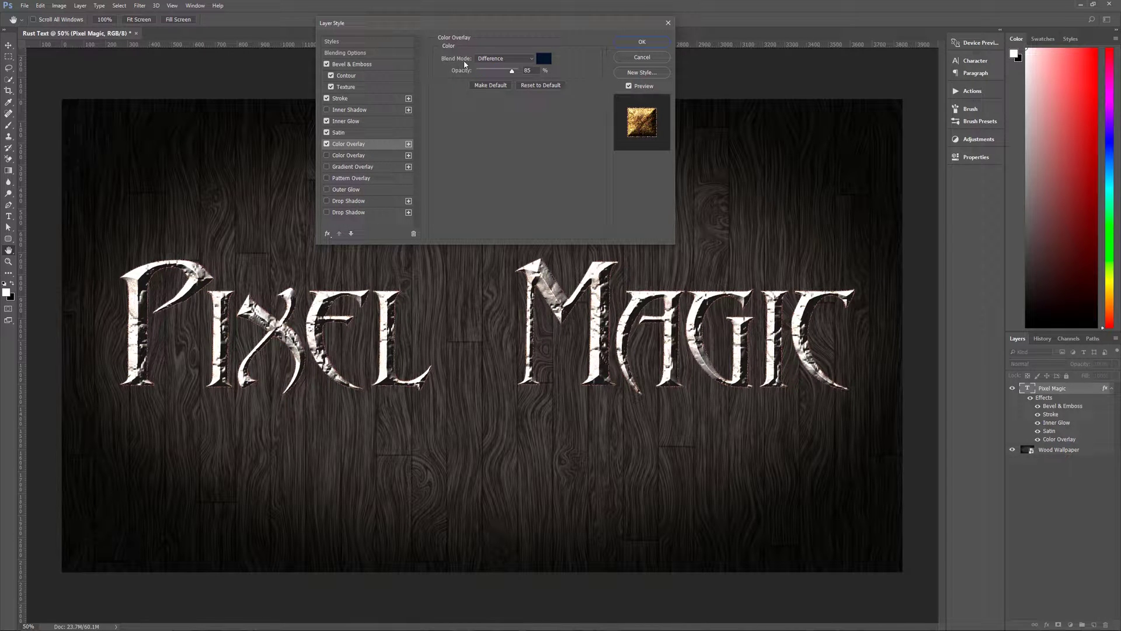
pyautogui.click(544, 59)
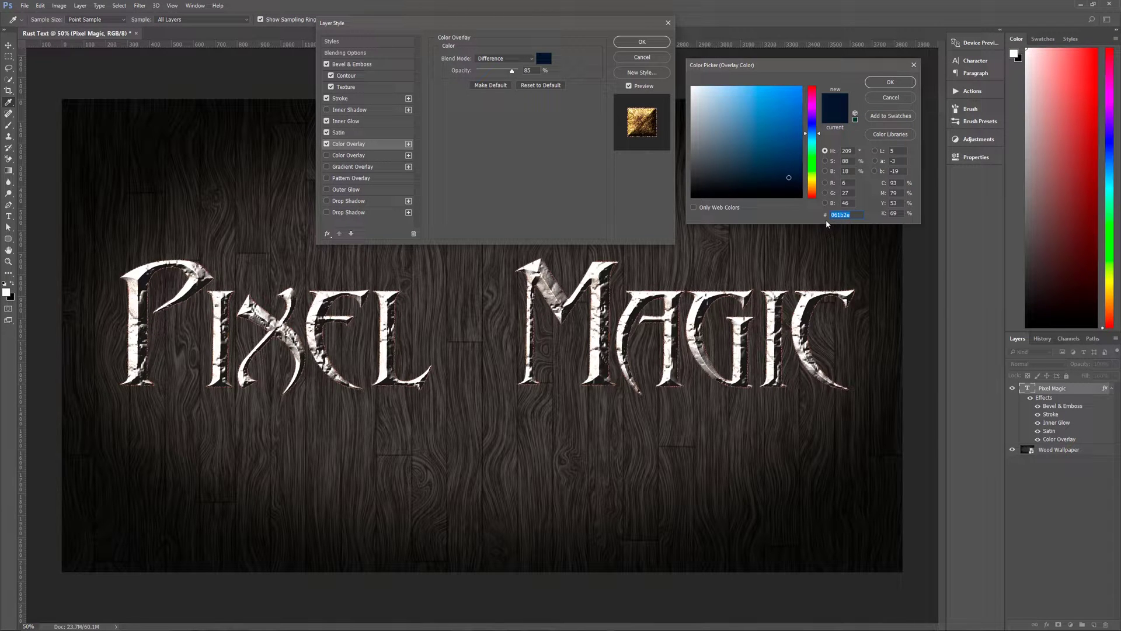
pyautogui.click(890, 82)
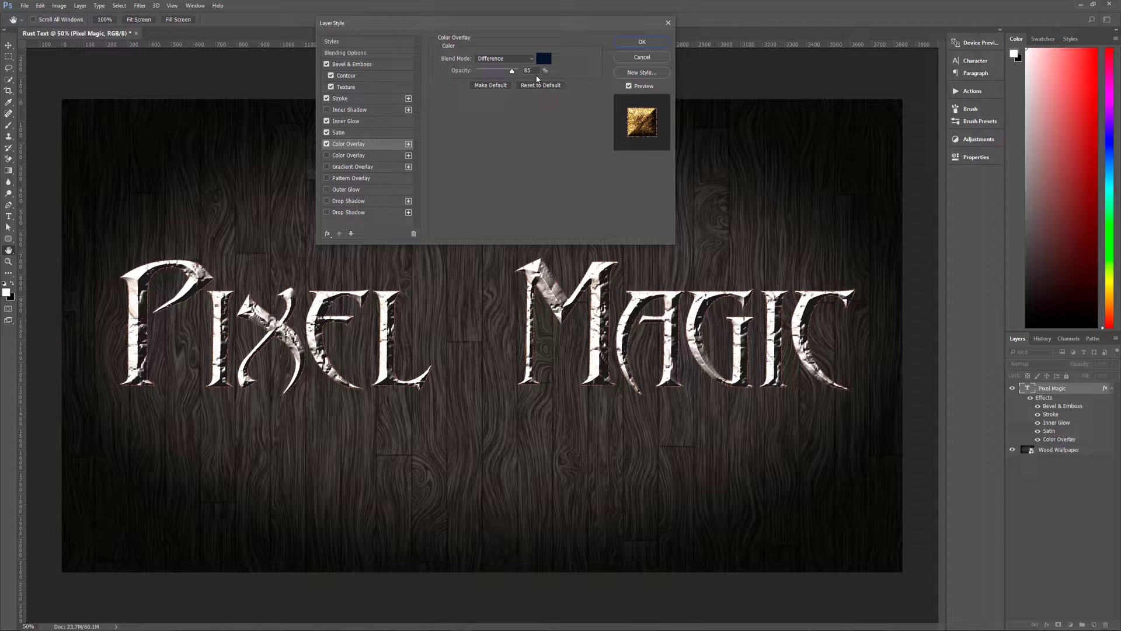
# Turn on the second Color Overlay as peach edbd95 in Subtract mode at 69% opacity.
pyautogui.click(373, 154)
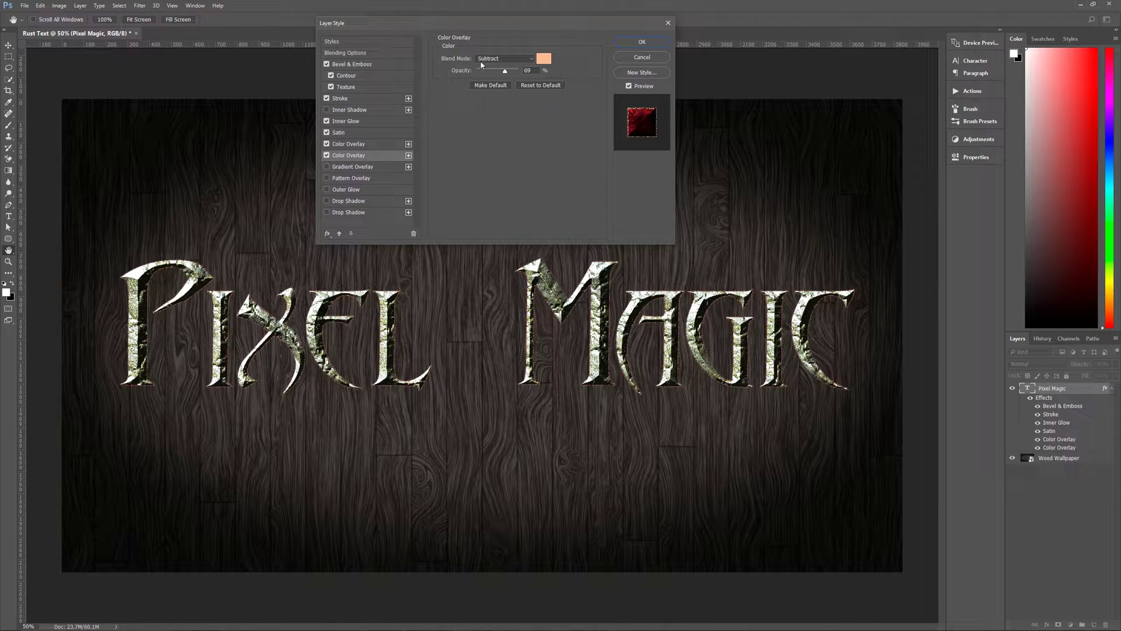
pyautogui.click(544, 58)
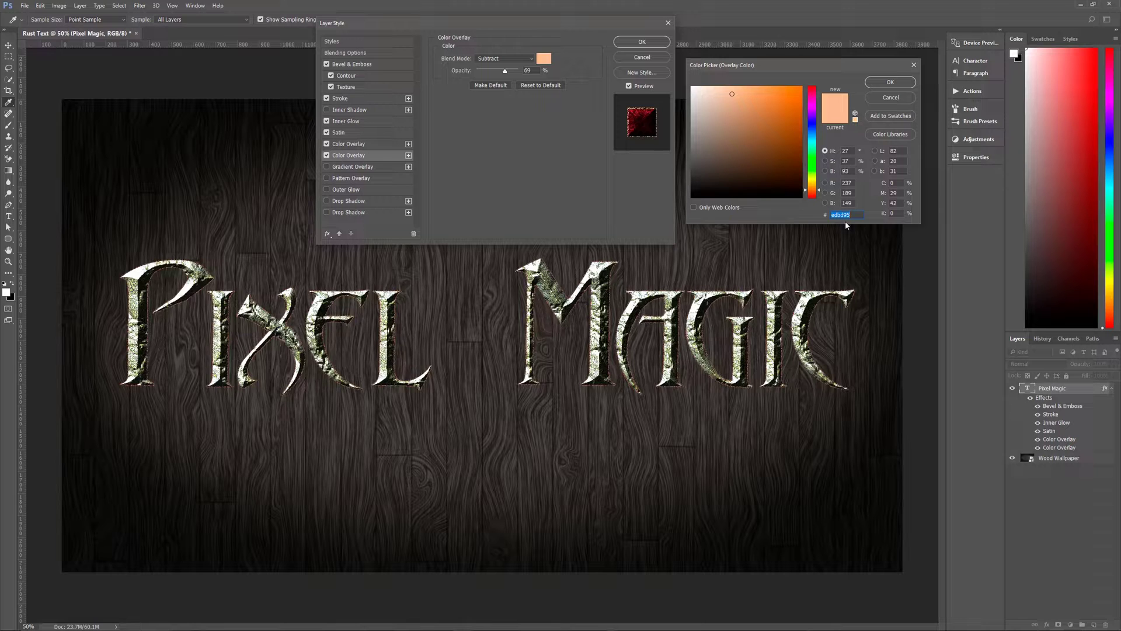
pyautogui.click(889, 82)
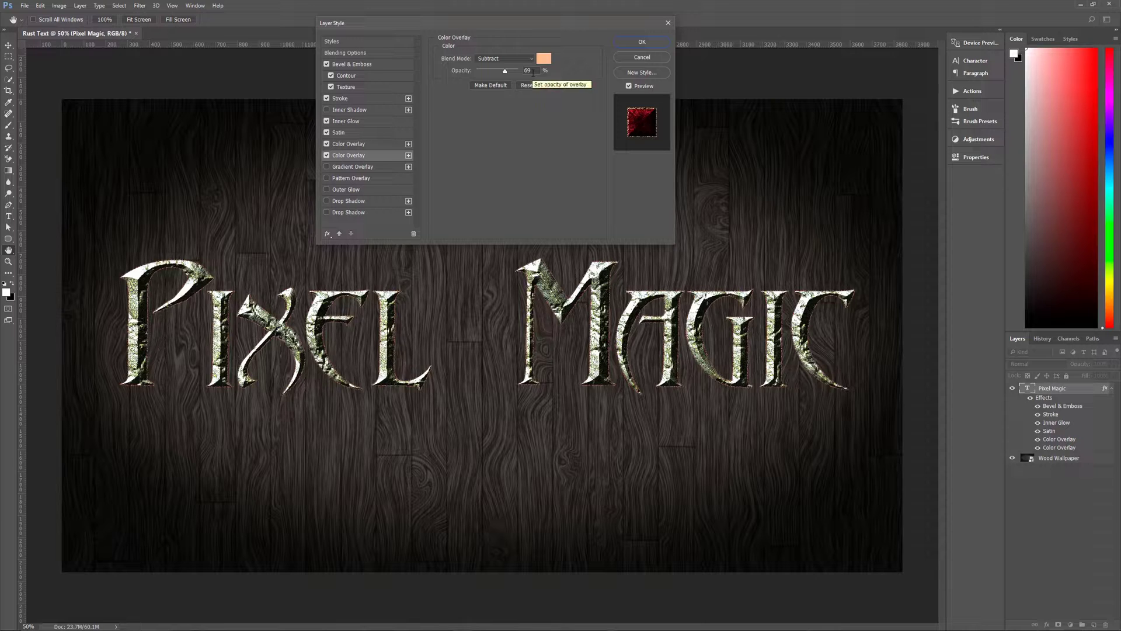
# Apply a rust texture Pattern Overlay to the letters in Dissolve mode, 90% opacity, 123% scale.
pyautogui.click(373, 178)
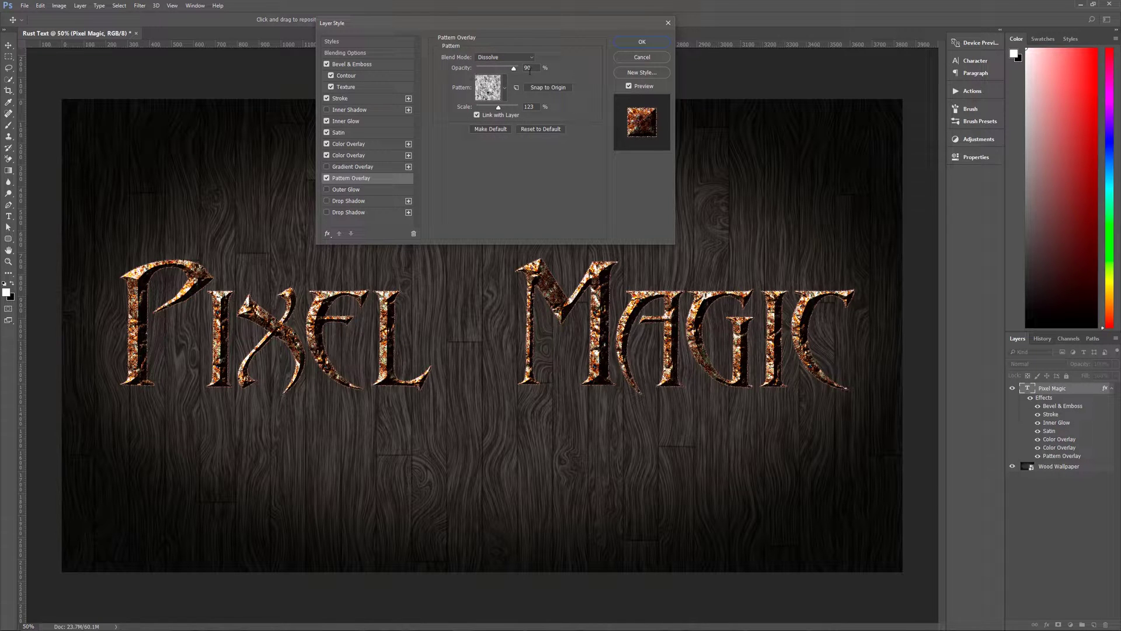
pyautogui.click(506, 87)
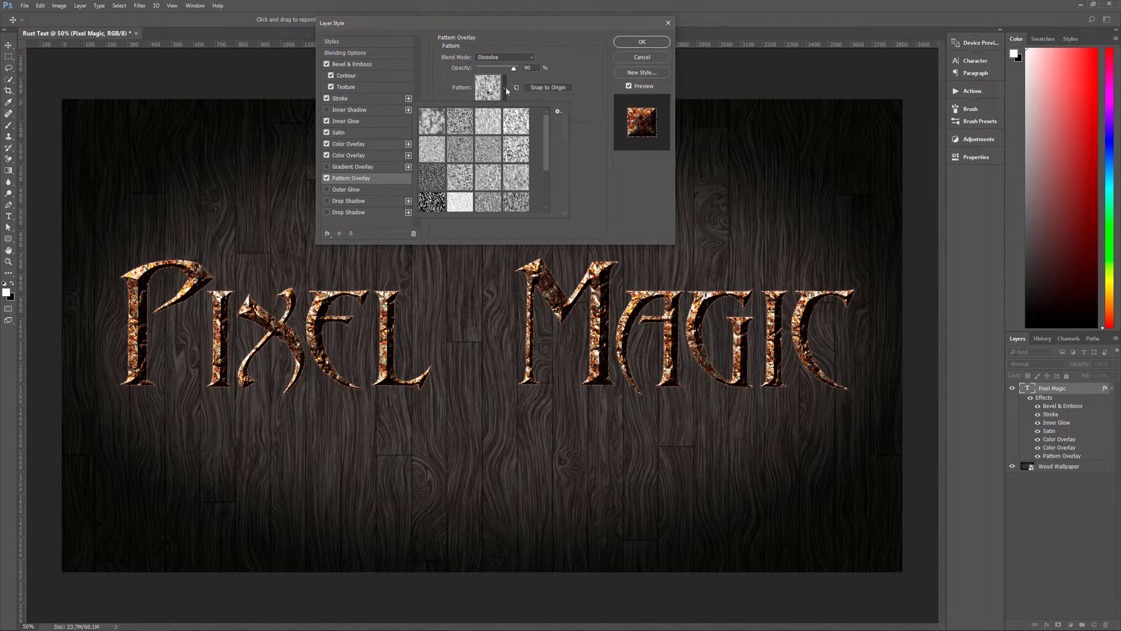
pyautogui.moveTo(547, 130); pyautogui.dragTo(549, 186)
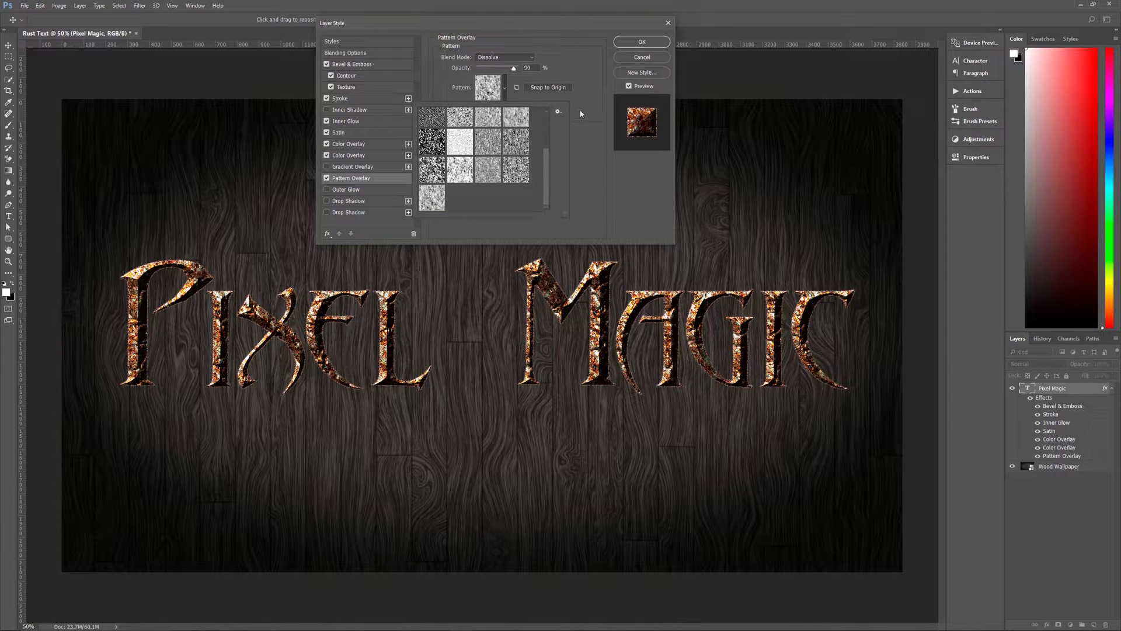
pyautogui.doubleClick(438, 202)
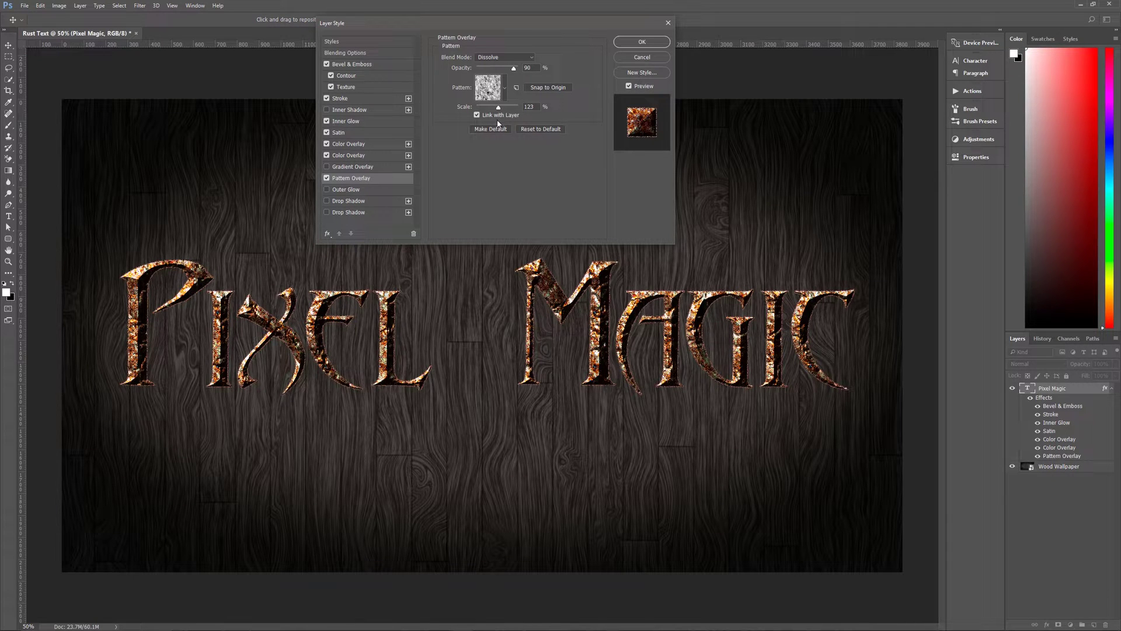
# Add a pale yellow Color Dodge drop shadow: 60%, -35° angle, distance 13, size 13, noise 9.
pyautogui.click(365, 202)
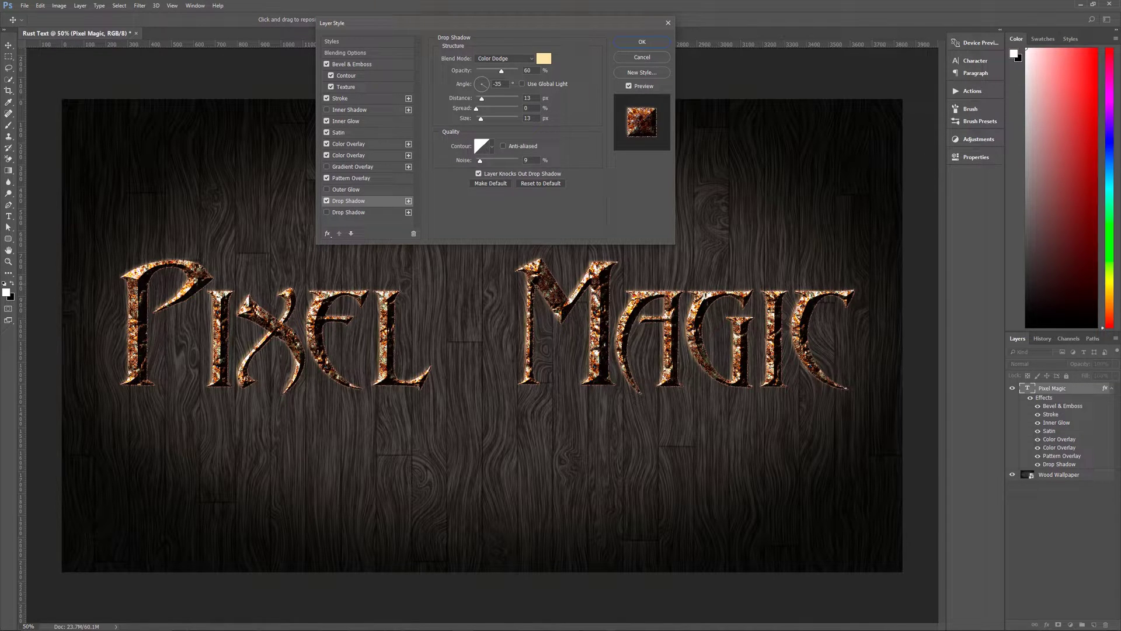
pyautogui.click(327, 201)
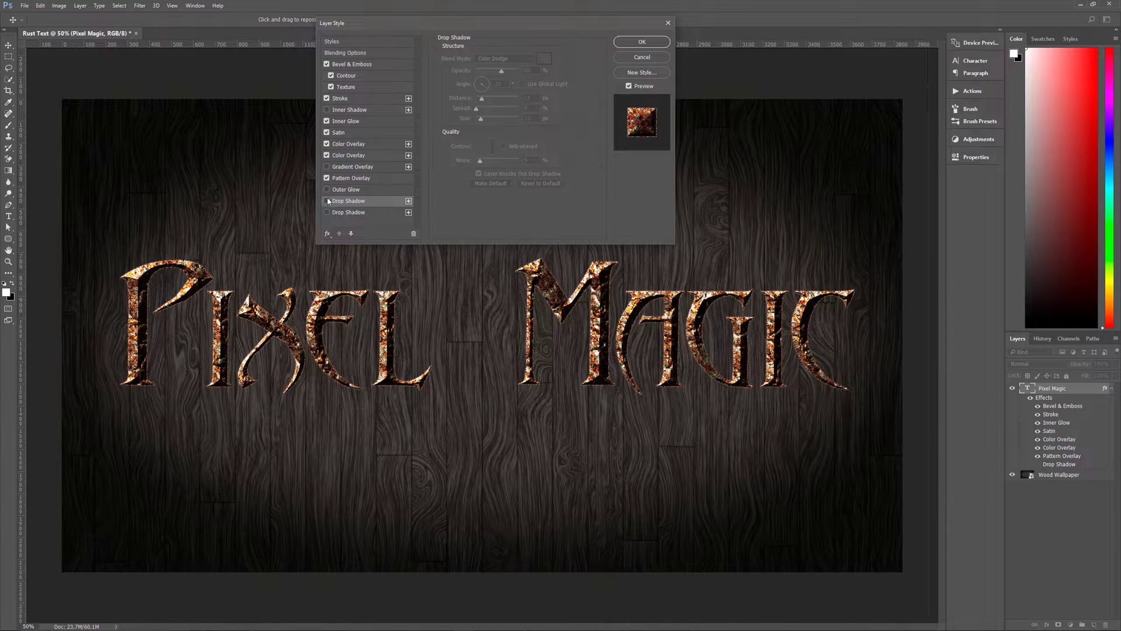
pyautogui.click(326, 201)
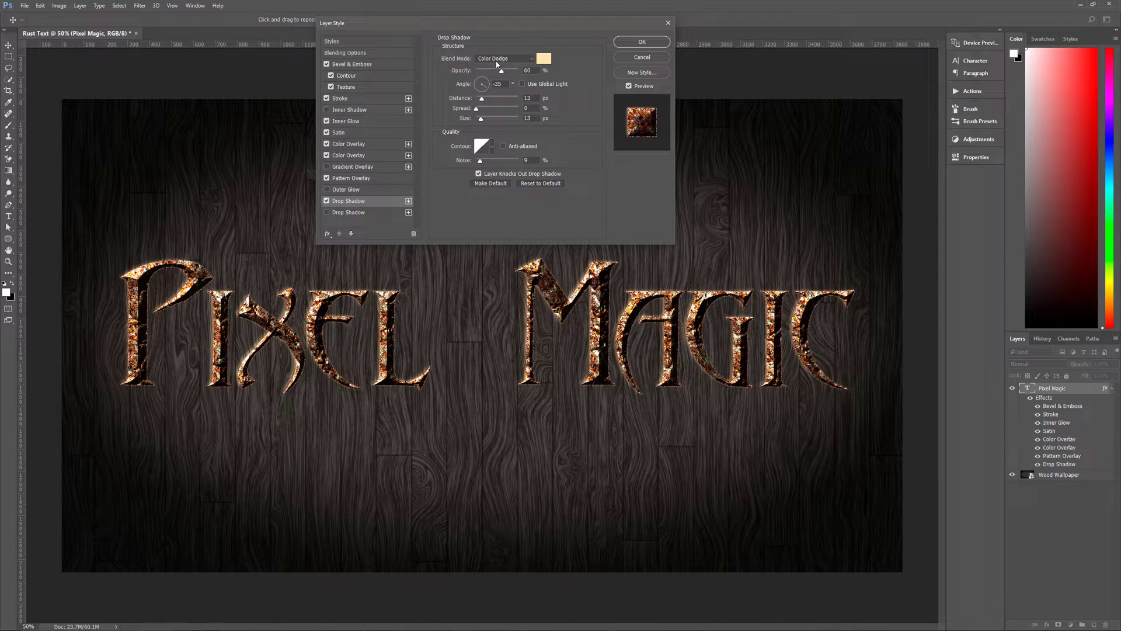
pyautogui.click(544, 60)
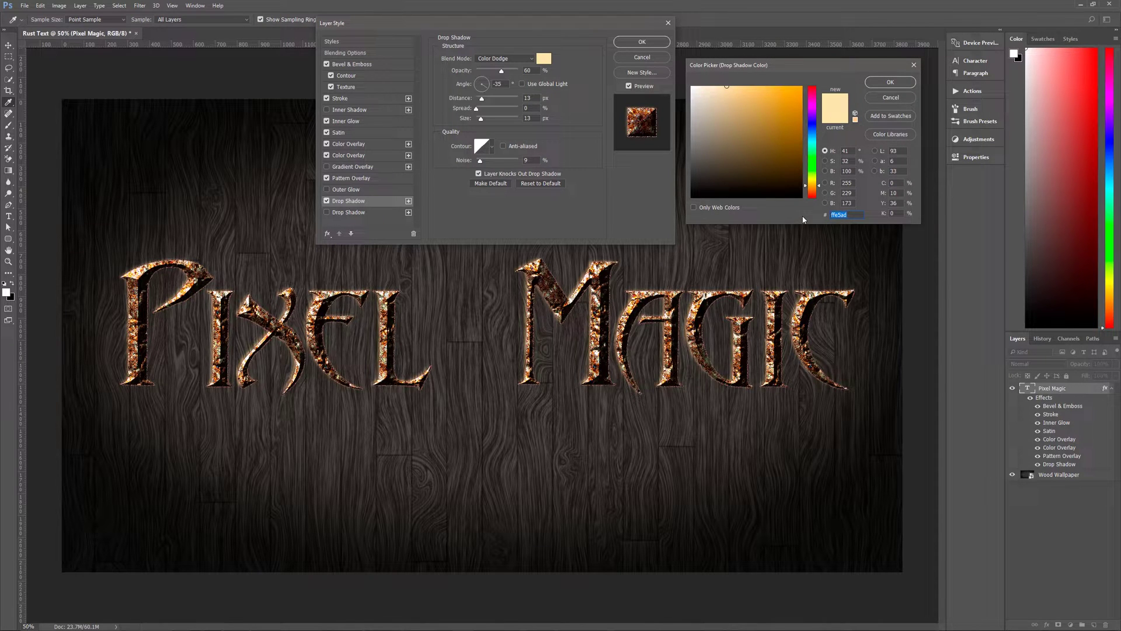
pyautogui.click(887, 82)
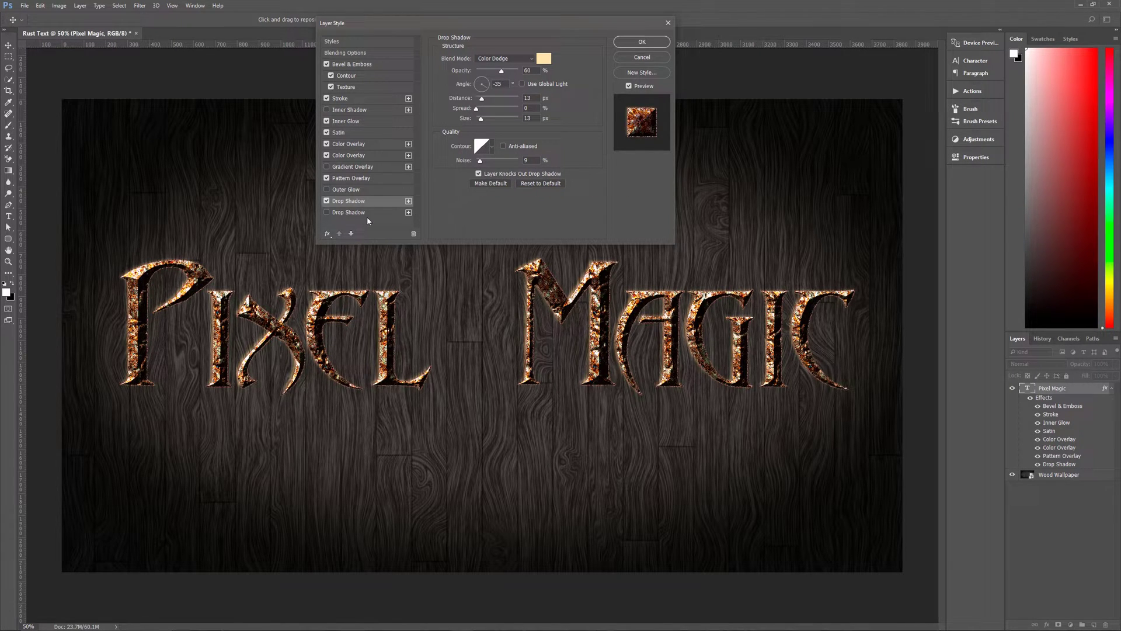
# Enable a second black Multiply drop shadow at 79%, 135°, distance 17, spread 17, size 7.
pyautogui.click(343, 213)
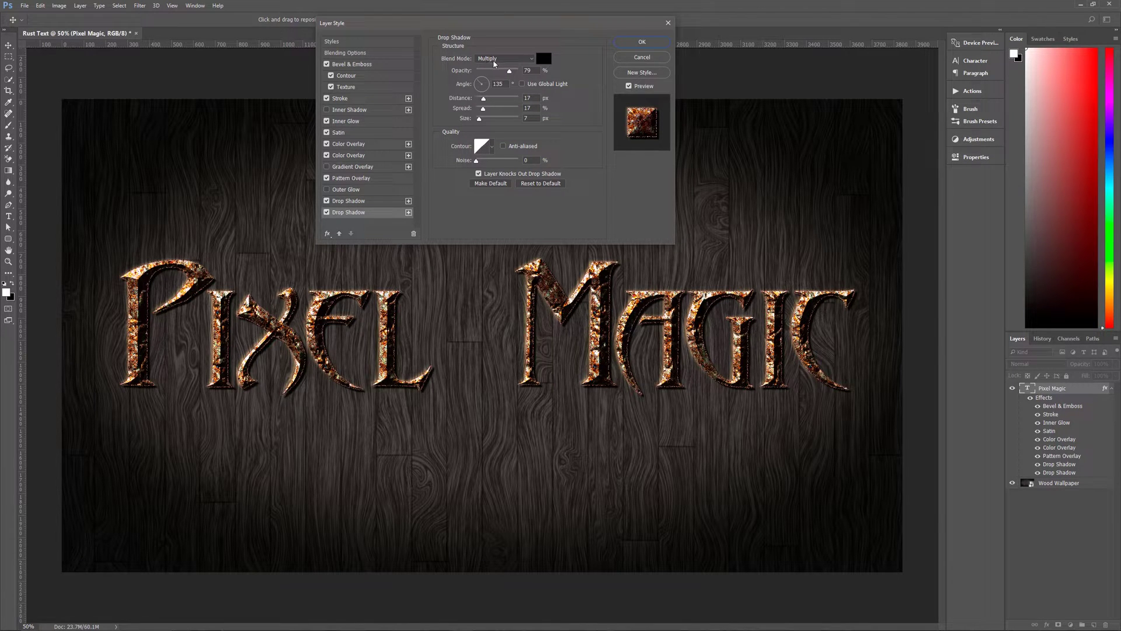
pyautogui.click(542, 59)
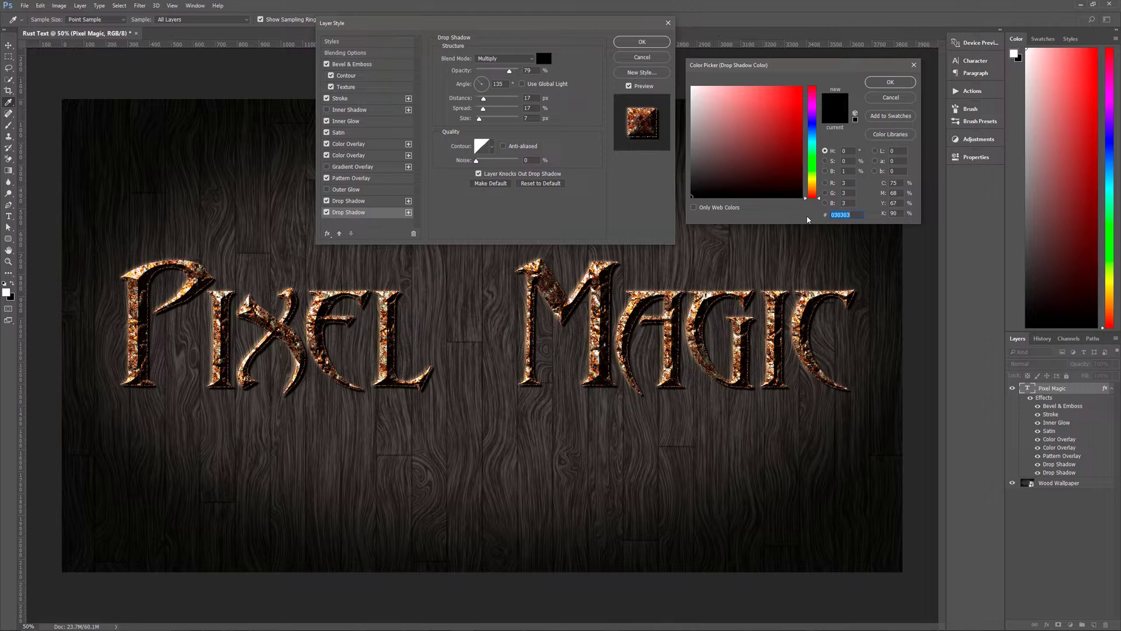
pyautogui.click(902, 81)
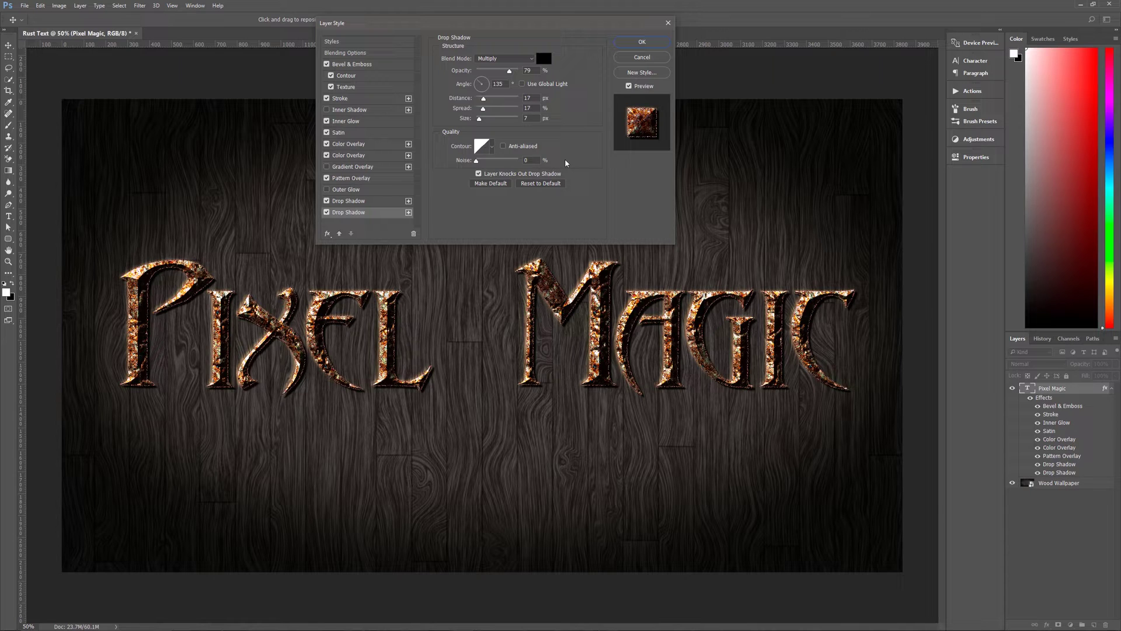
pyautogui.click(644, 42)
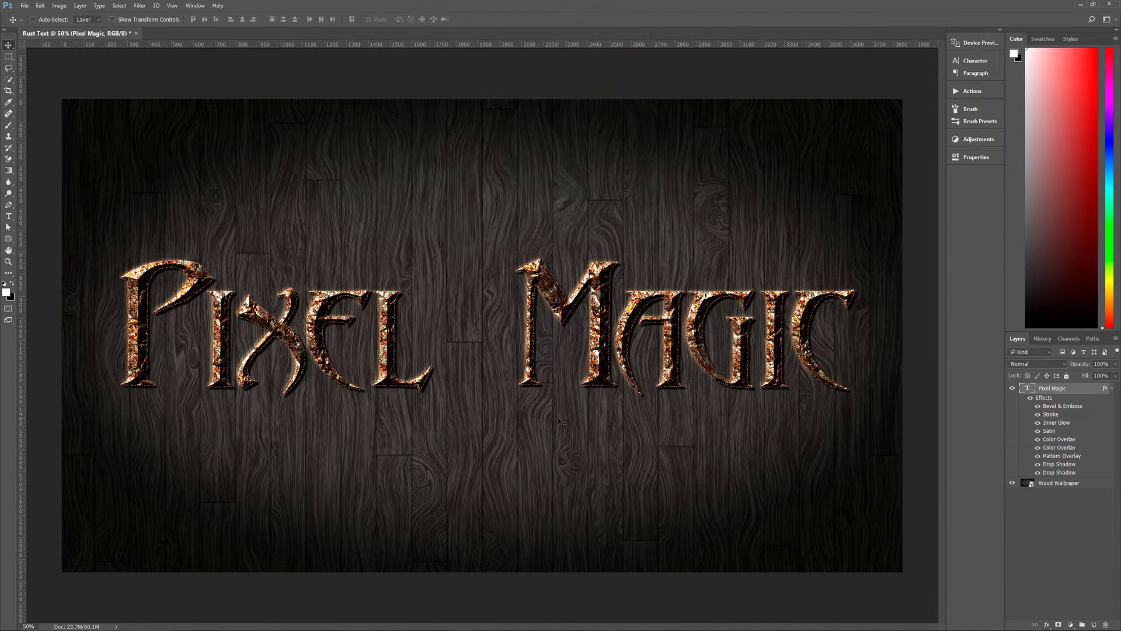